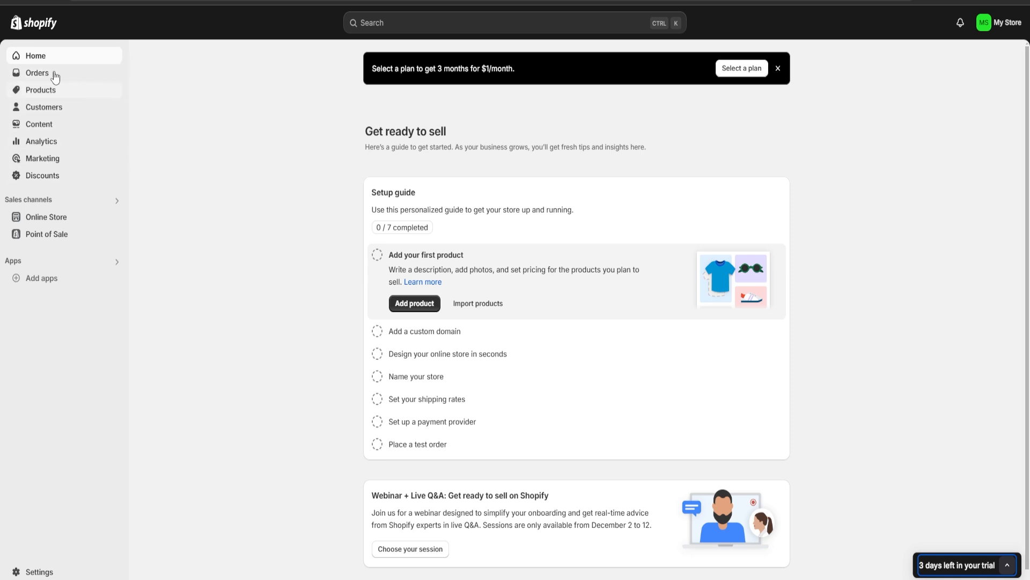
Start adding a new product to the store and enter "Weighlifting" as its title.
click(47, 95)
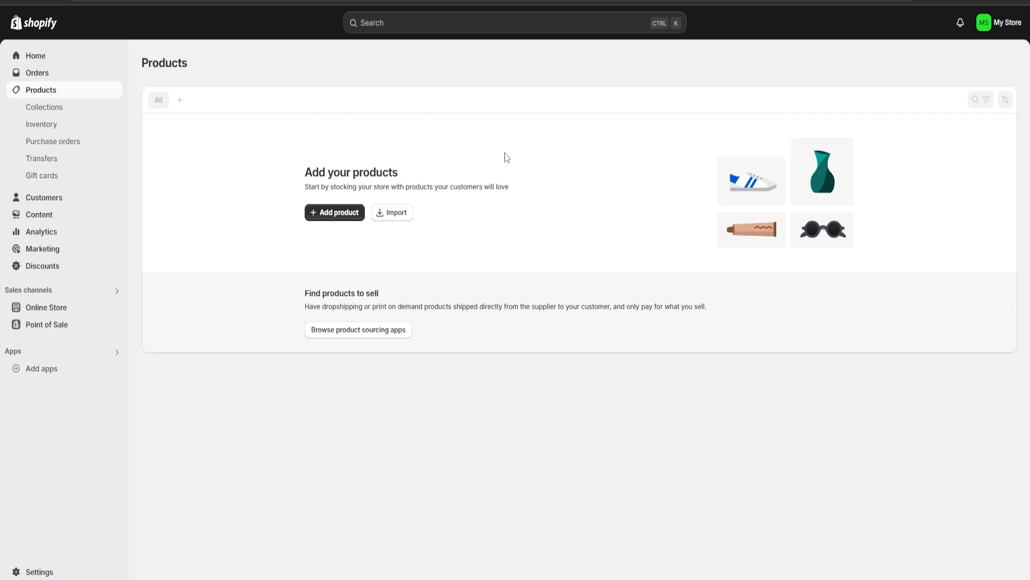
click(333, 213)
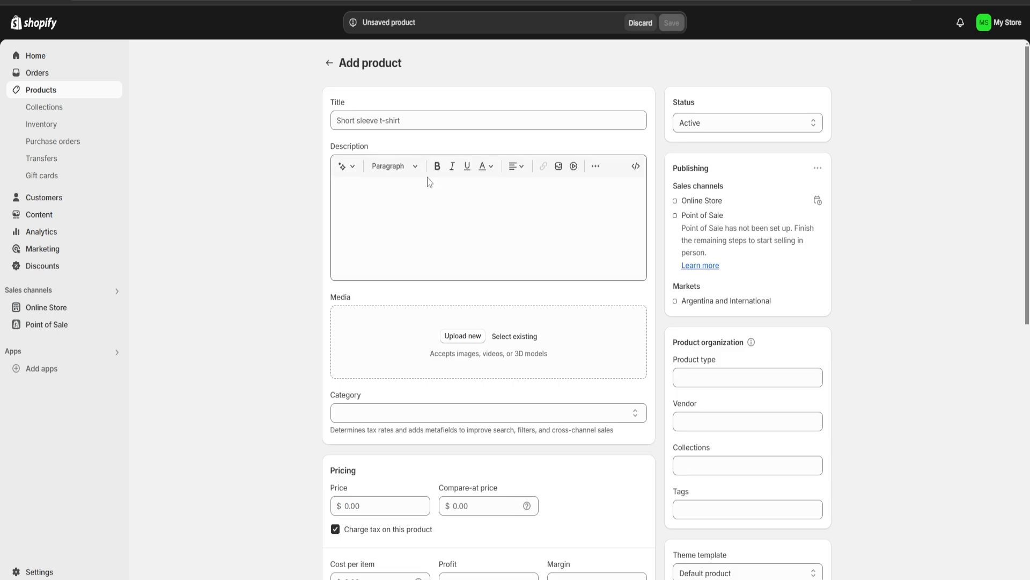
scroll(445, 191, down, 3)
scroll(483, 215, up, 3)
scroll(501, 269, down, 6)
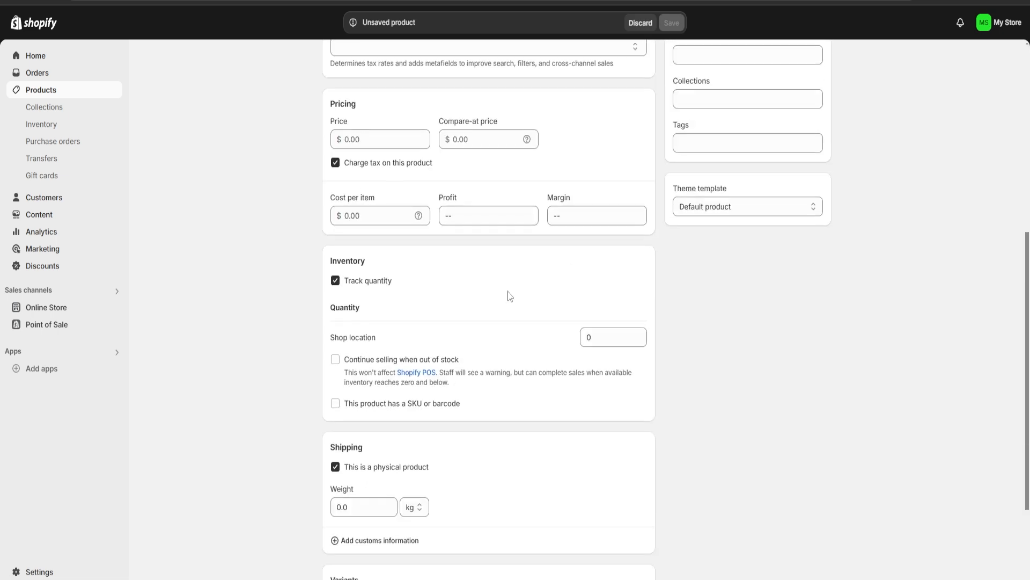
scroll(510, 297, up, 6)
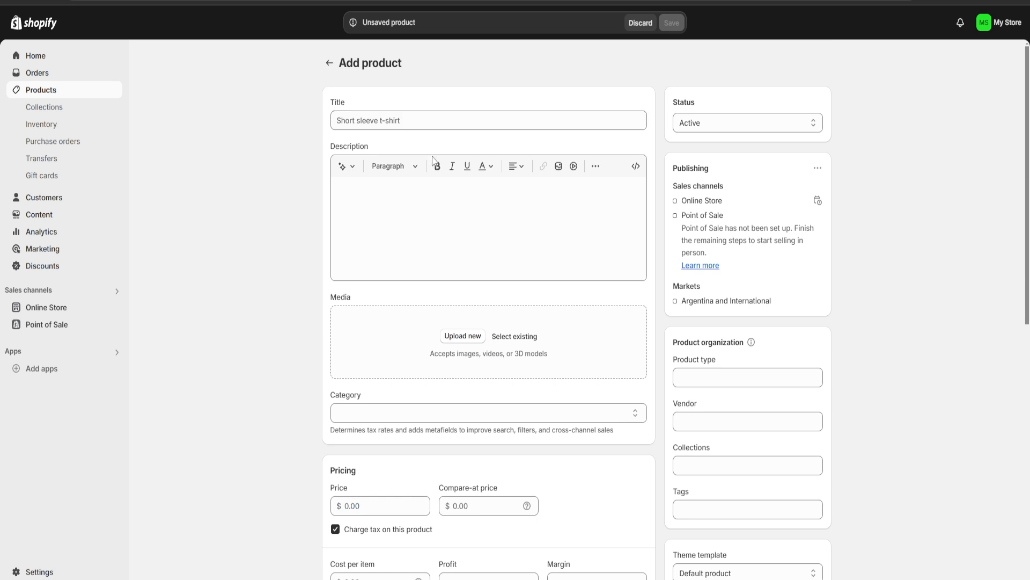
click(403, 120)
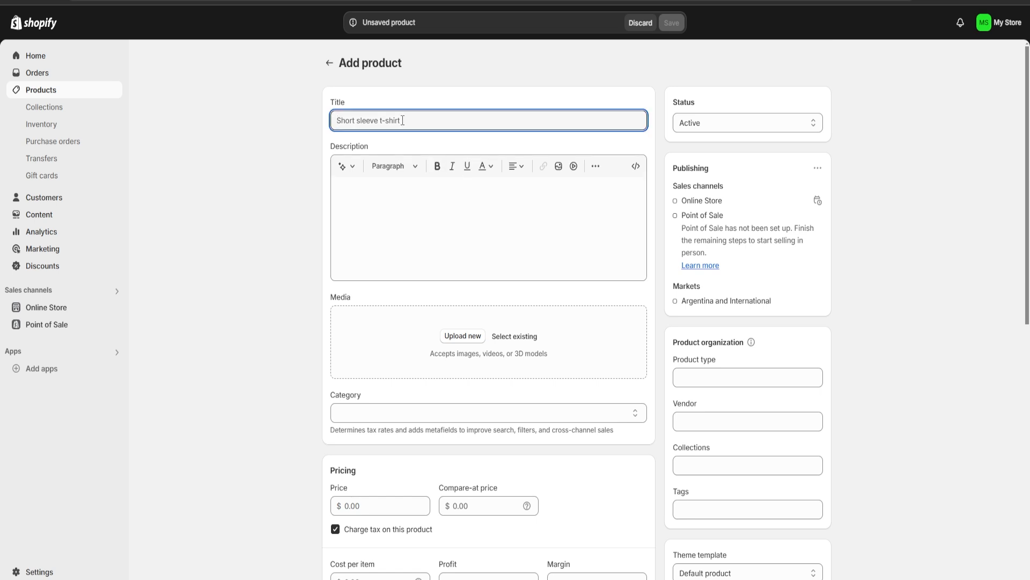
text(Weighlifting)
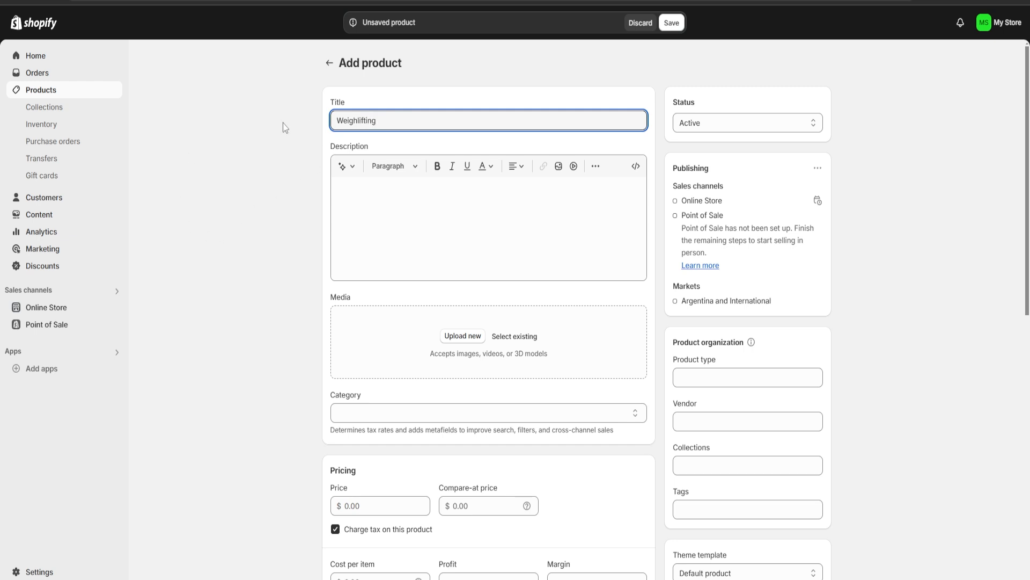
click(416, 229)
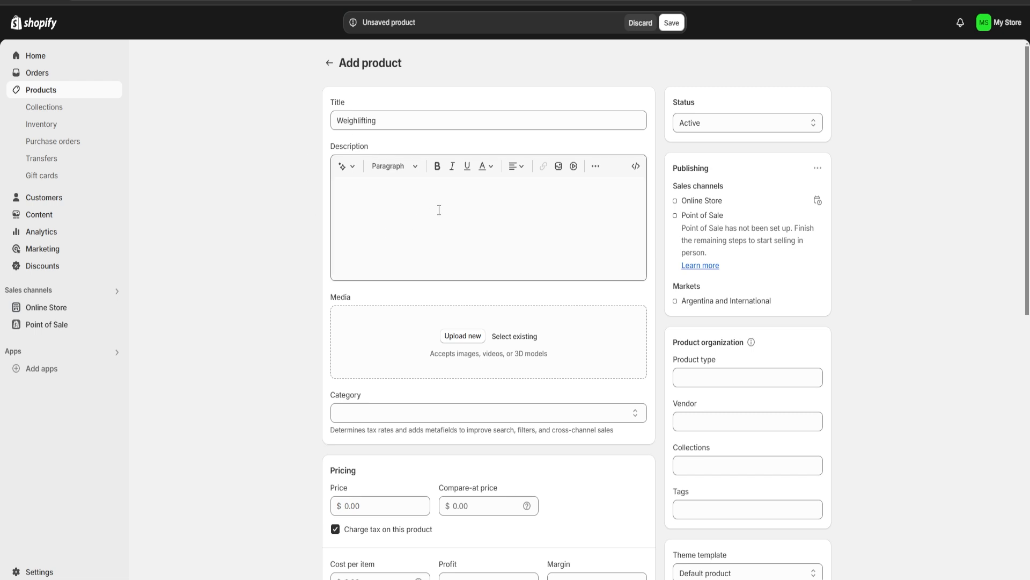
click(341, 168)
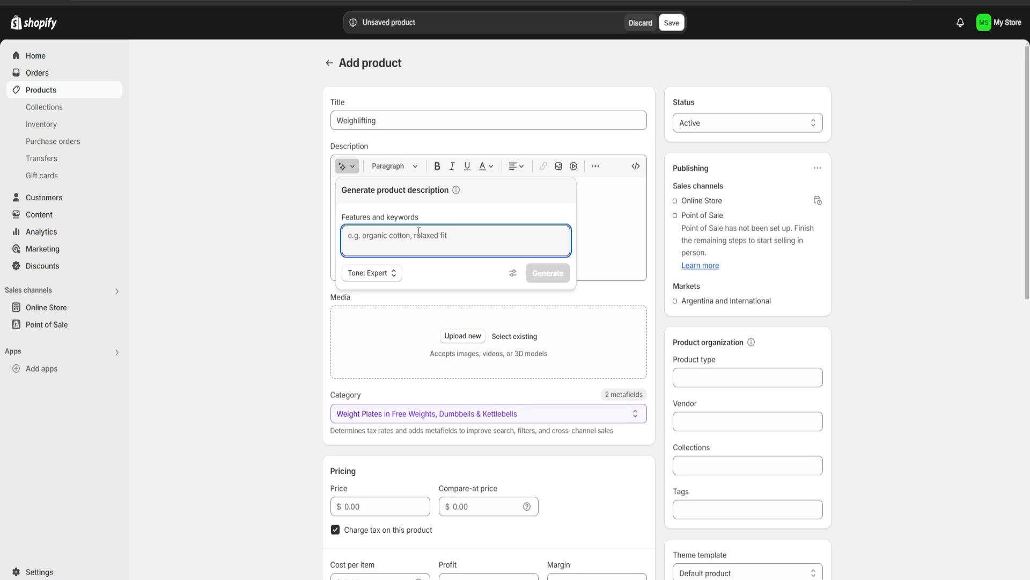
key(Escape)
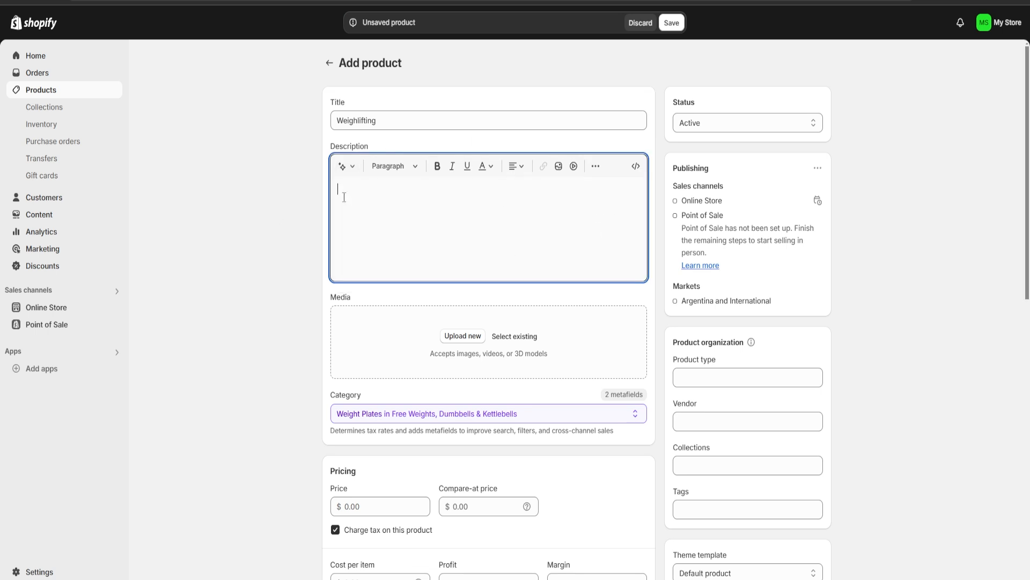
Switch to ChatGPT, copy the generated weightlifting coaching text, and paste it into the Shopify product's description.
key(ctrl+Tab)
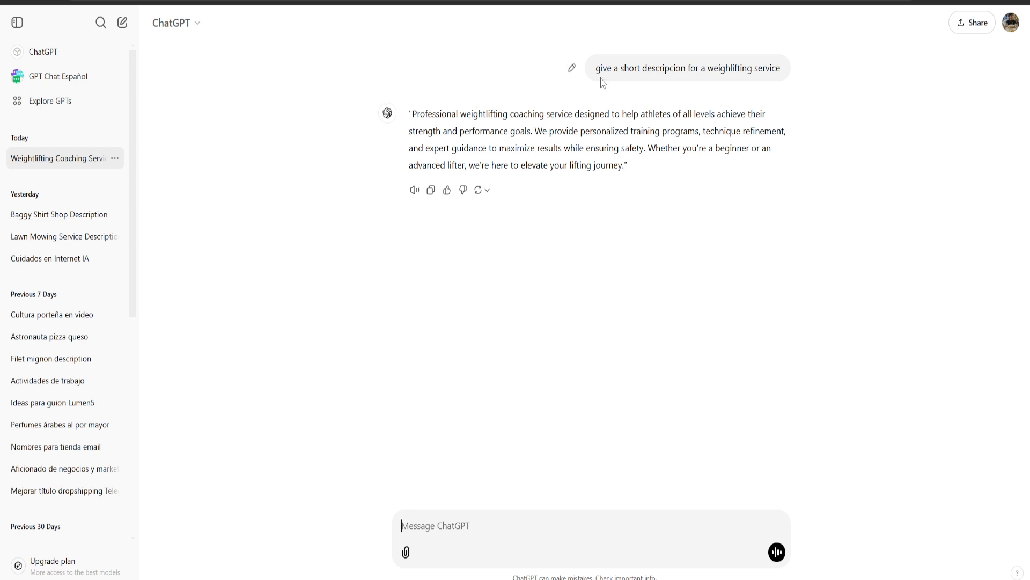
drag(596, 68, 779, 68)
click(637, 186)
drag(637, 173, 410, 117)
key(ctrl+c)
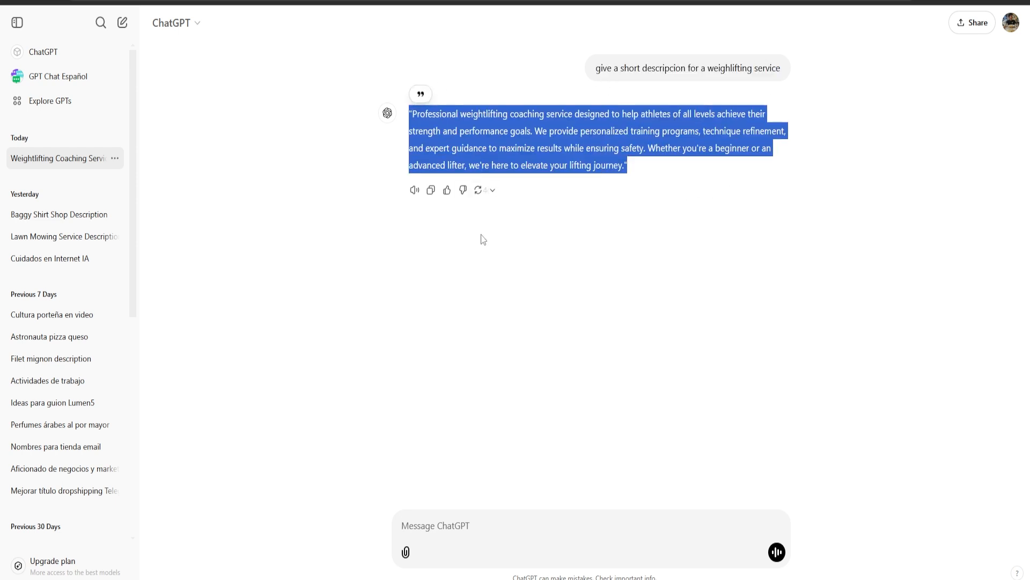
click(483, 240)
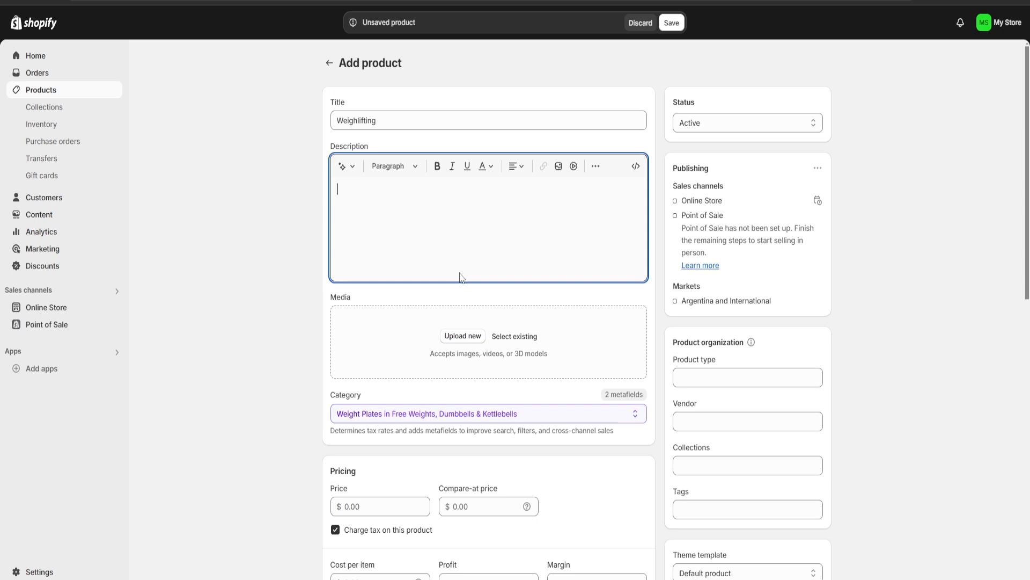
key(ctrl+v)
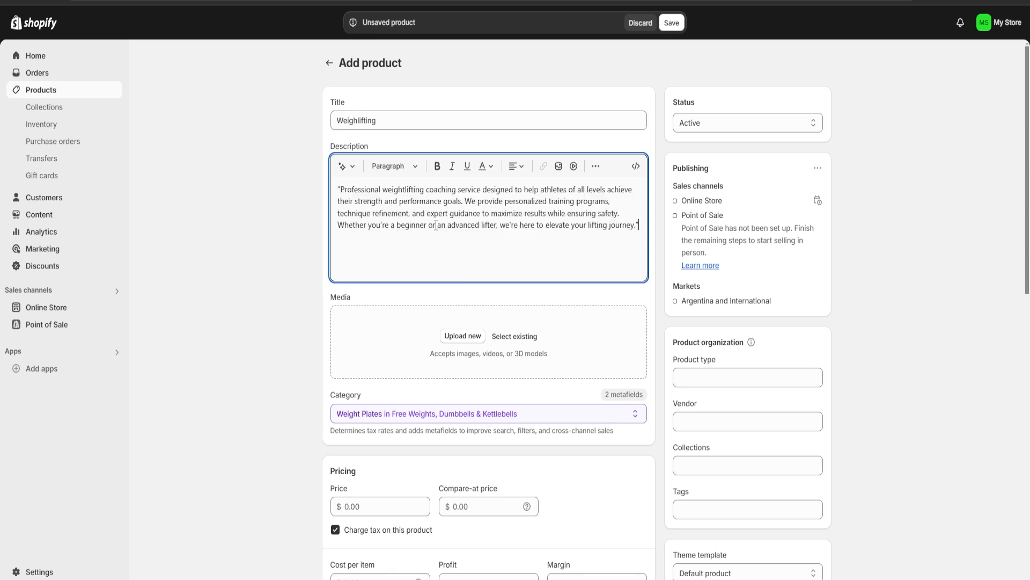
click(275, 242)
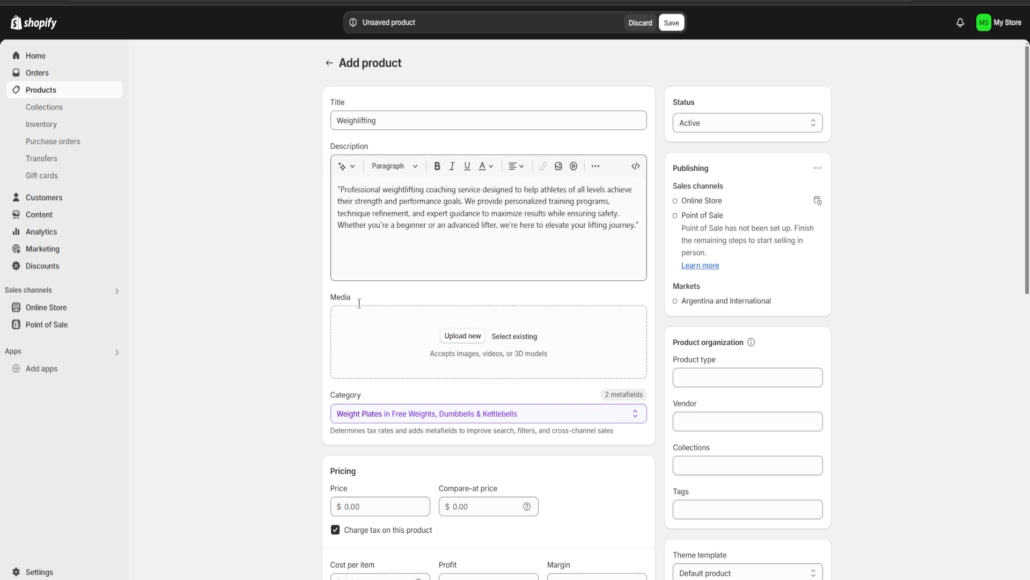
Upload the barbell-lifting image 258170d5a8faaff8a7e67bcb47d0caae from the "imagenes random" folder on drive D: as product media.
scroll(330, 216, down, 2)
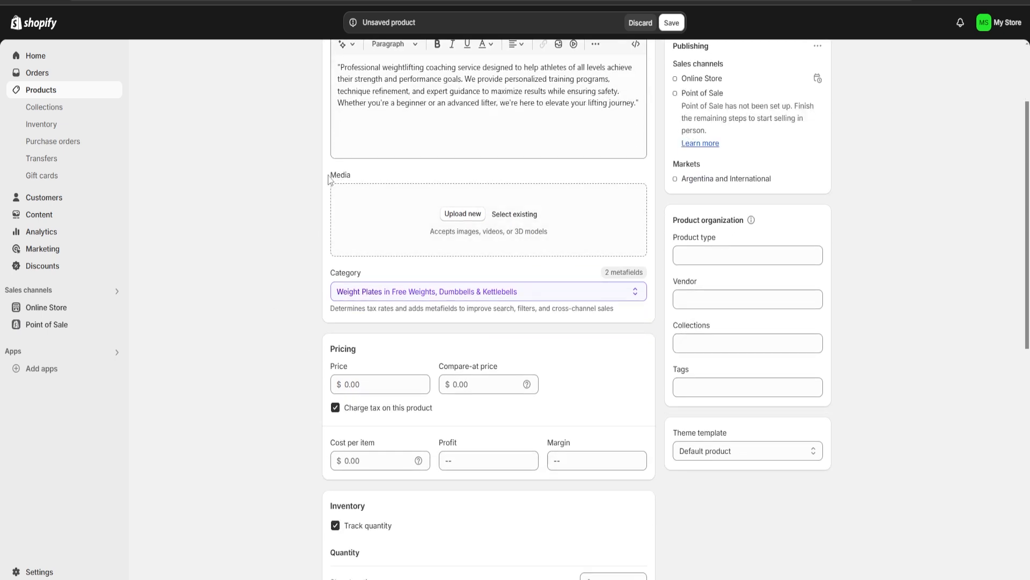
double_click(338, 174)
click(370, 176)
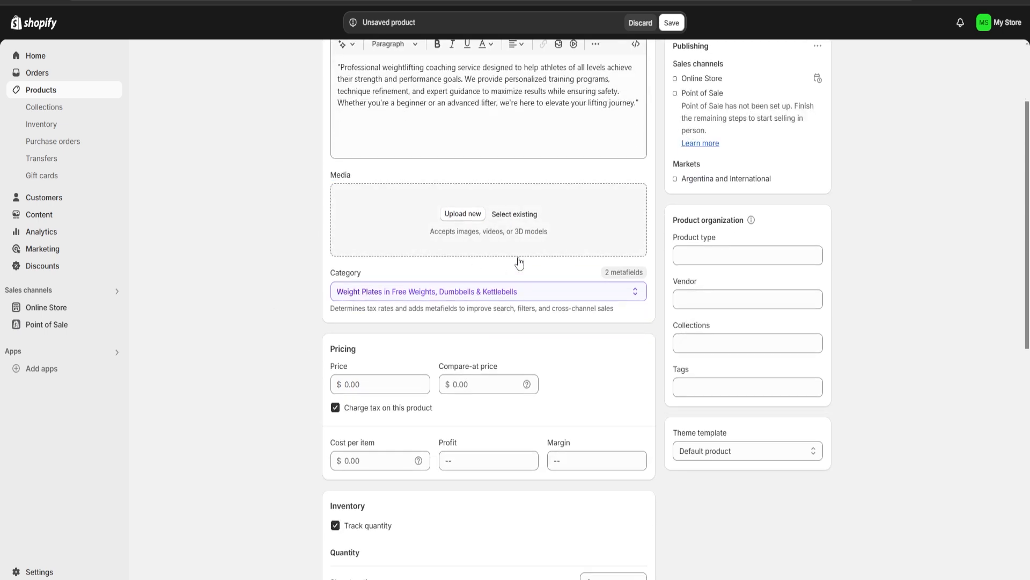
click(462, 214)
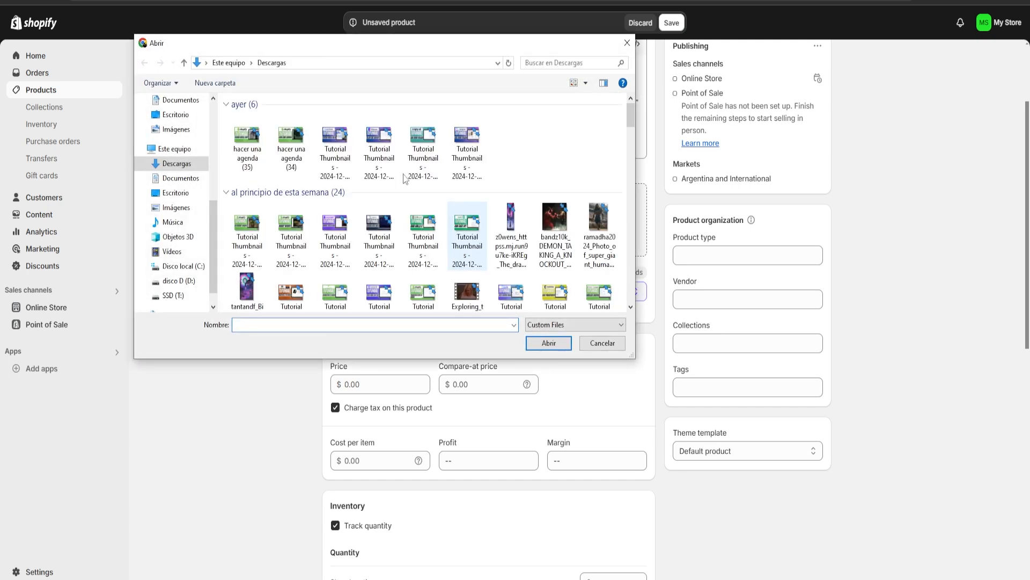
scroll(172, 237, down, 1)
click(178, 251)
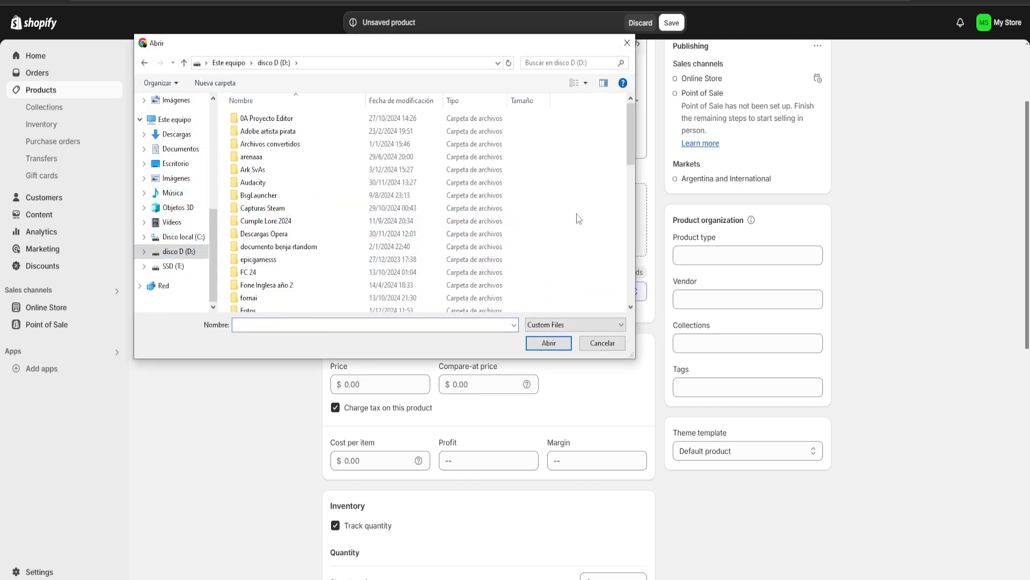
scroll(351, 153, down, 5)
double_click(280, 118)
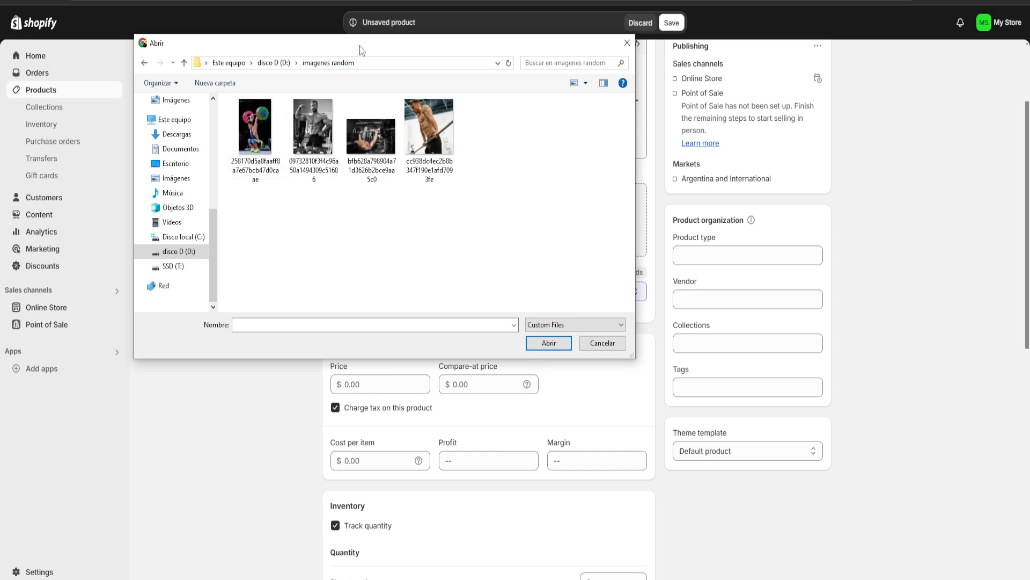
drag(362, 47, 385, 67)
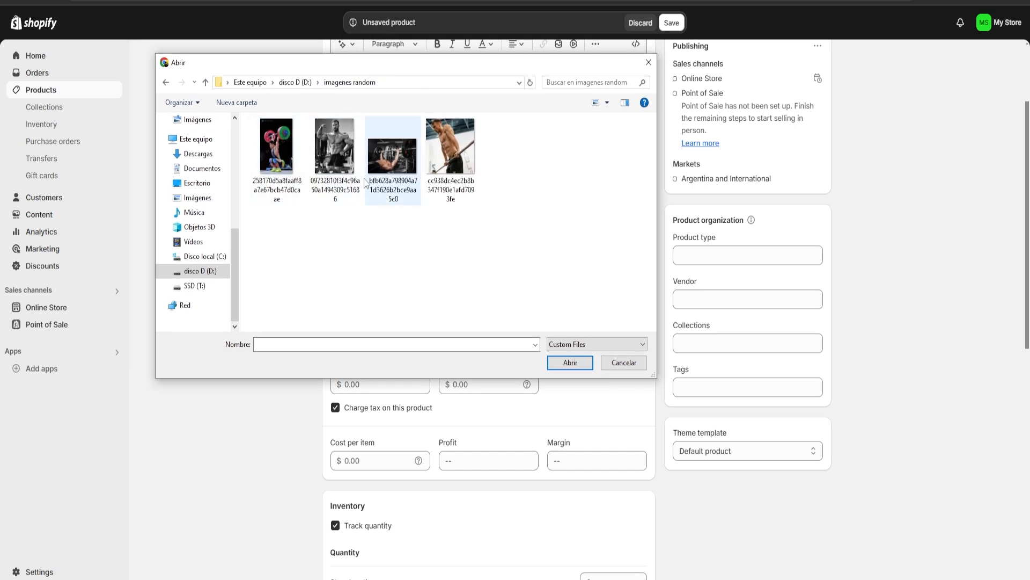
double_click(280, 163)
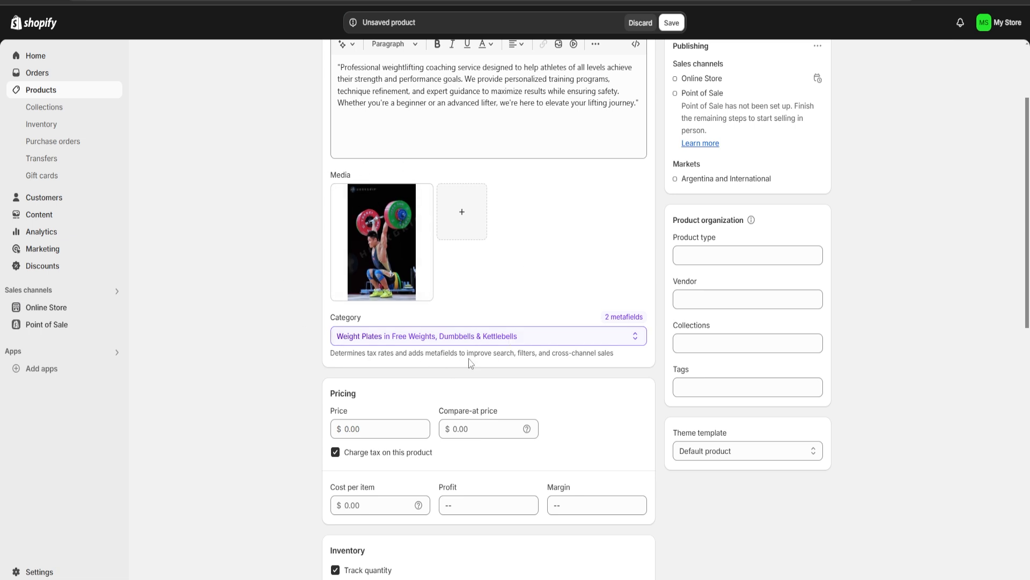
Set the product's price to $500.00, leaving the suggested category Weight Plates selected.
click(485, 335)
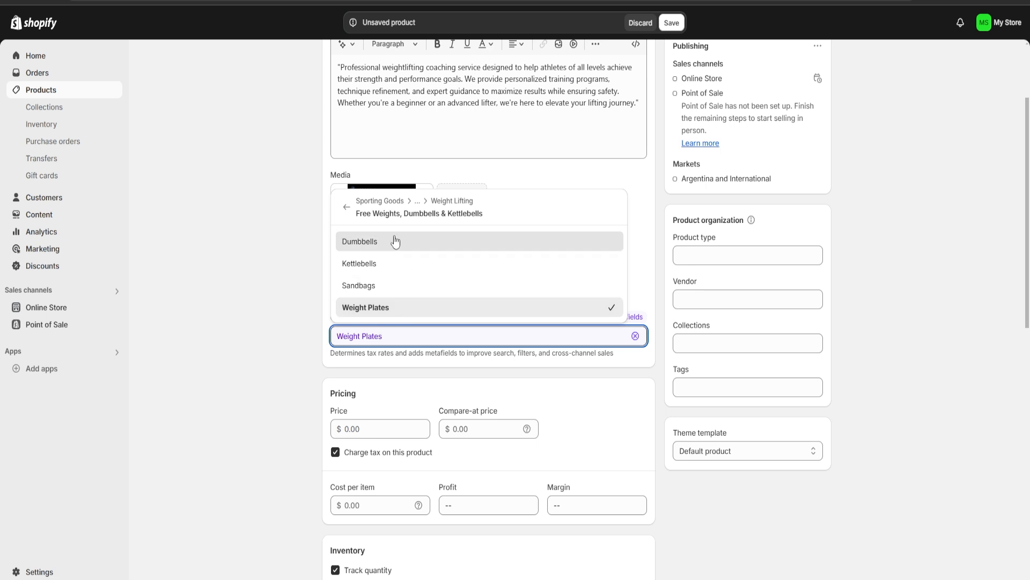
scroll(433, 290, down, 1)
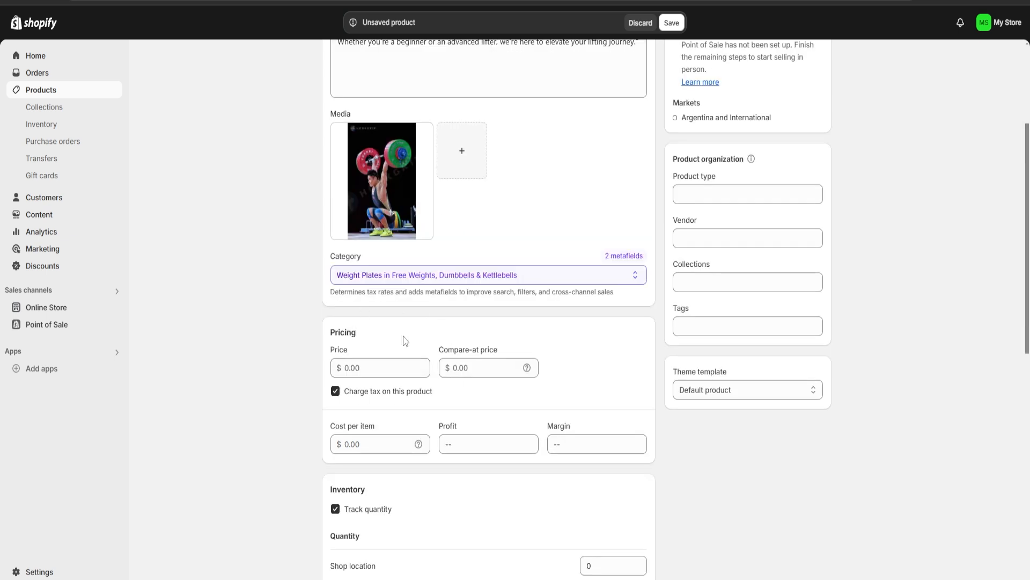
click(379, 370)
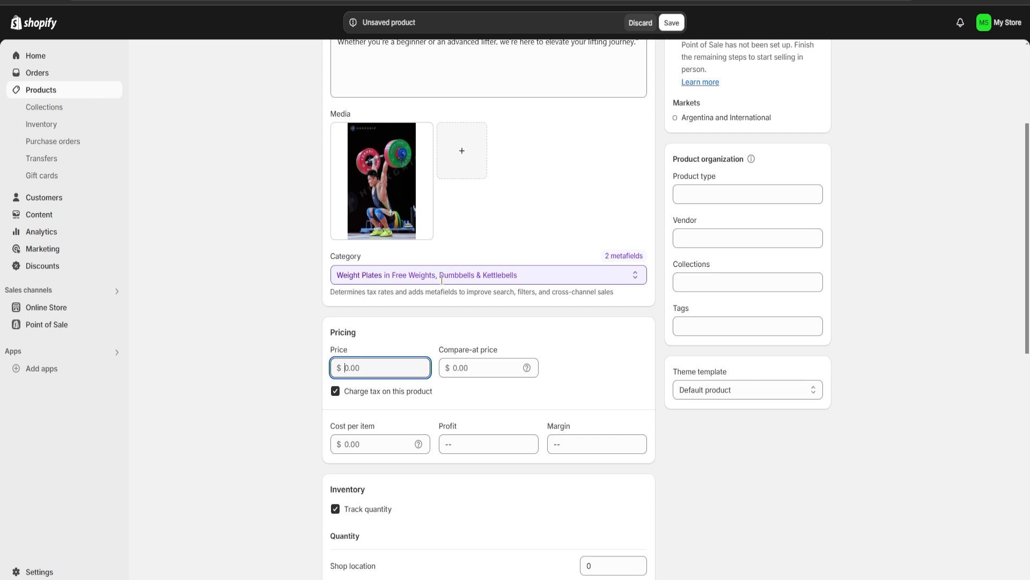
click(254, 373)
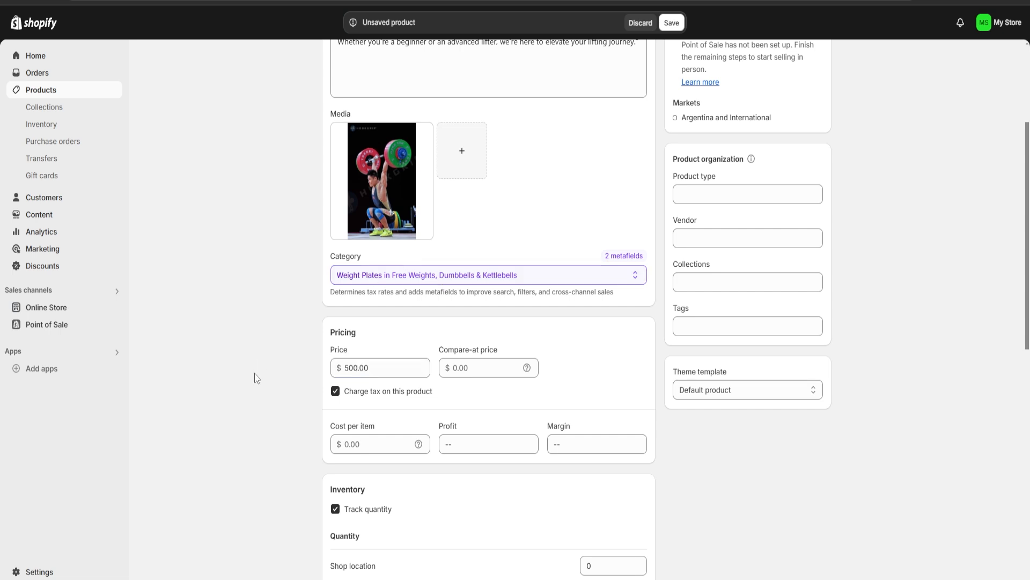
Turn off quantity tracking in the product's inventory settings.
scroll(449, 205, down, 3)
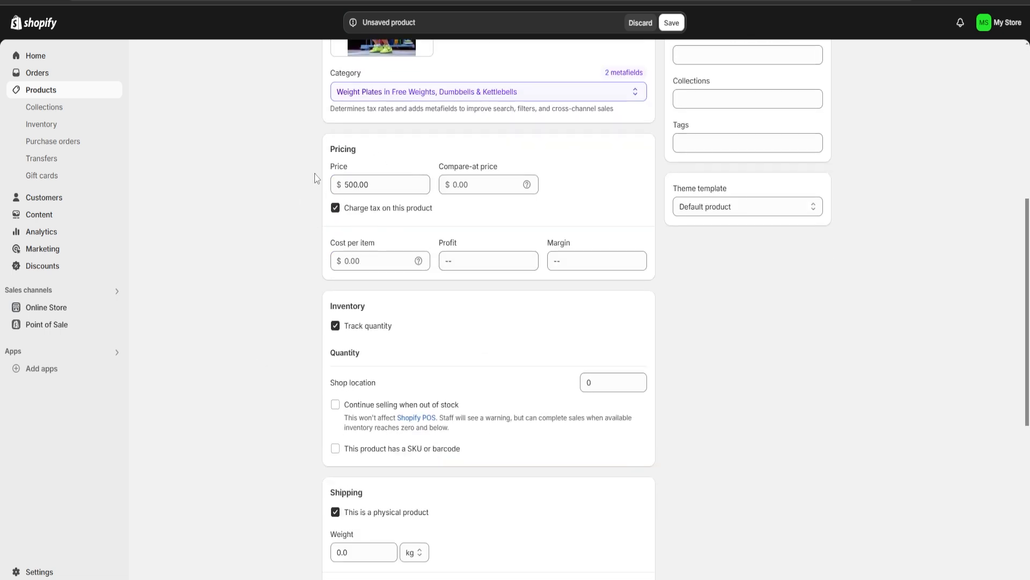
scroll(335, 136, up, 1)
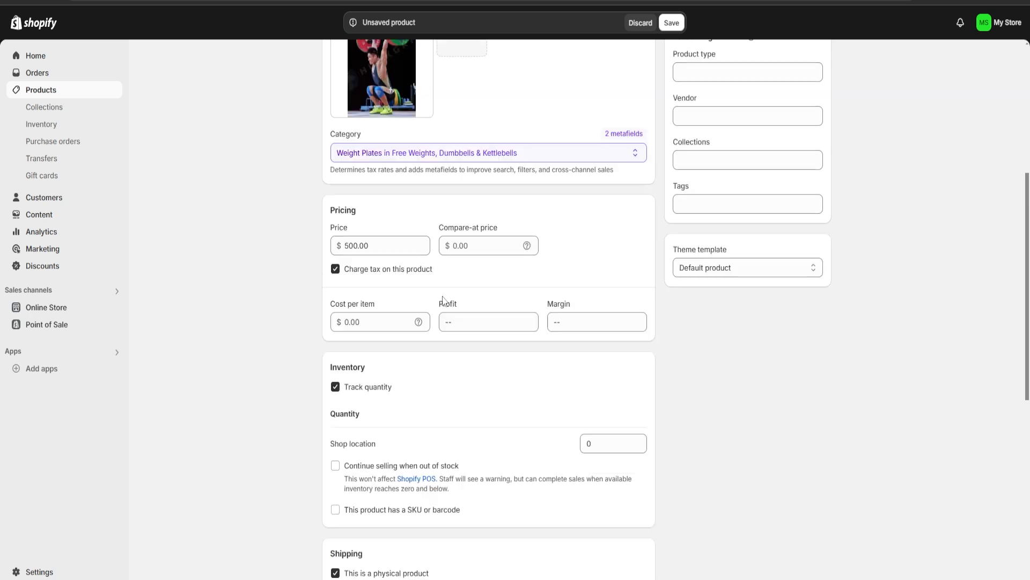
scroll(361, 264, down, 2)
drag(406, 268, 325, 239)
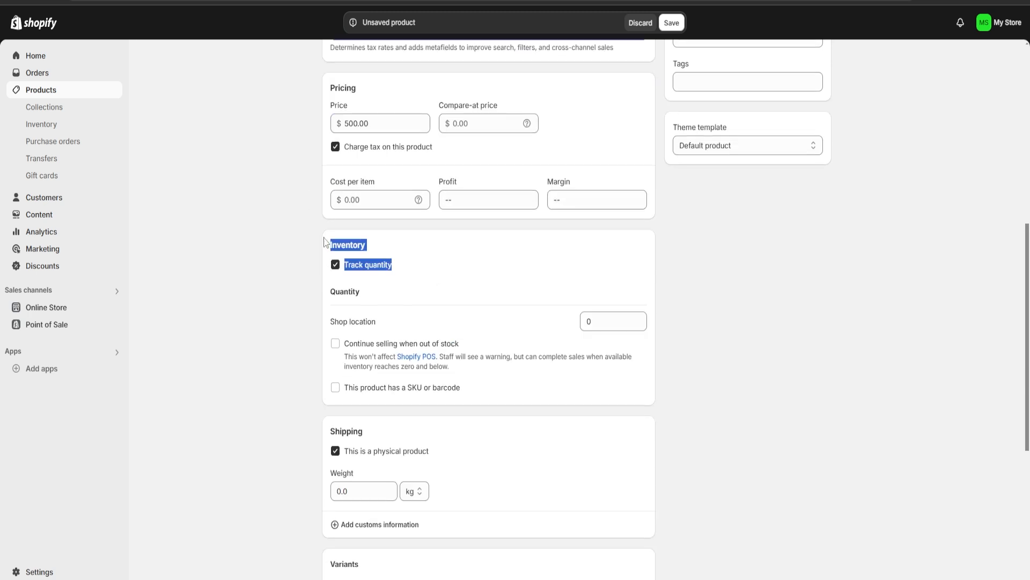
click(420, 281)
scroll(421, 281, down, 1)
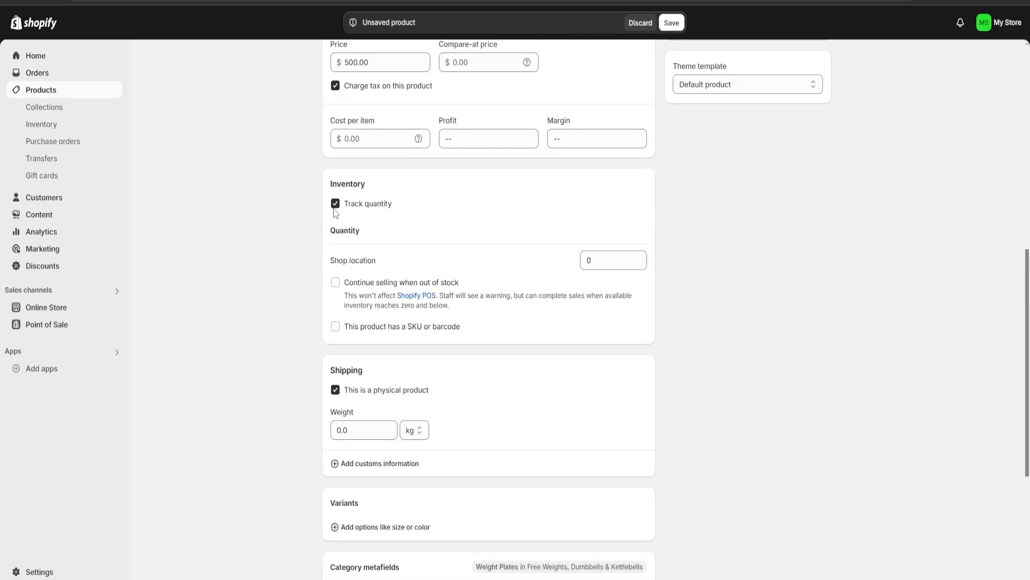
click(335, 203)
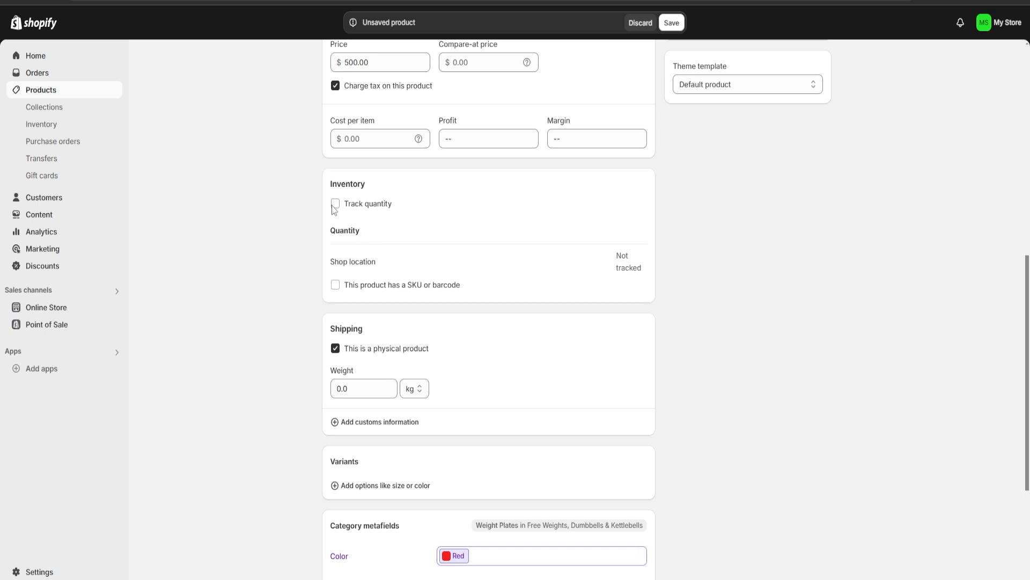
drag(408, 215, 325, 185)
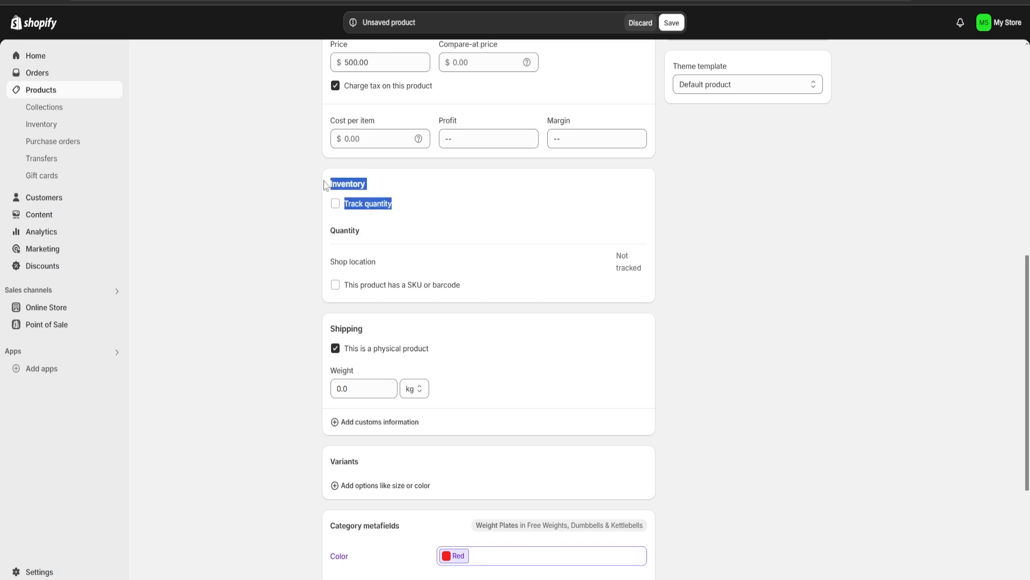
click(433, 240)
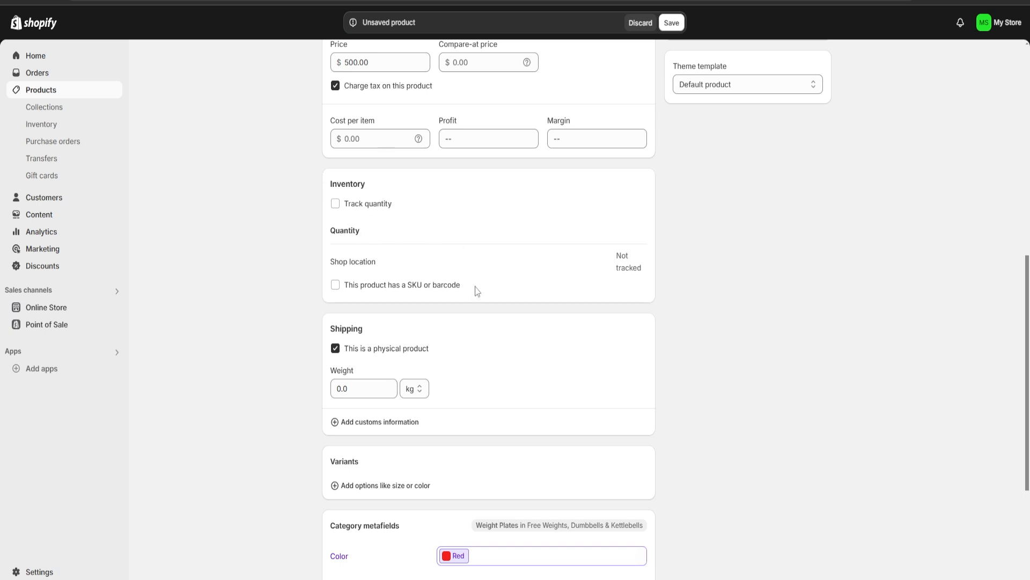
Mark the product as non-physical in its shipping settings.
drag(478, 291, 324, 260)
click(477, 360)
click(335, 349)
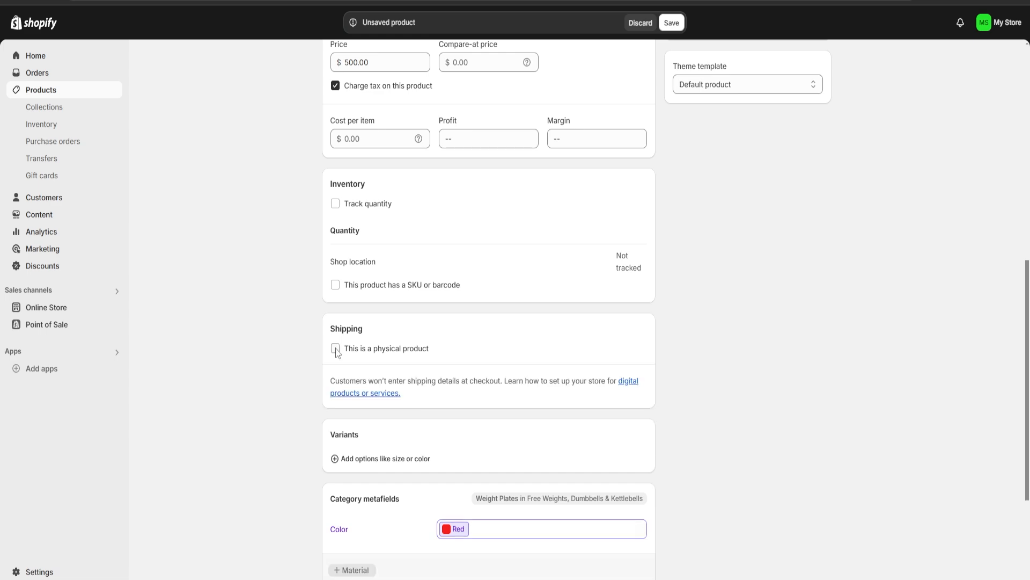
scroll(405, 368, down, 2)
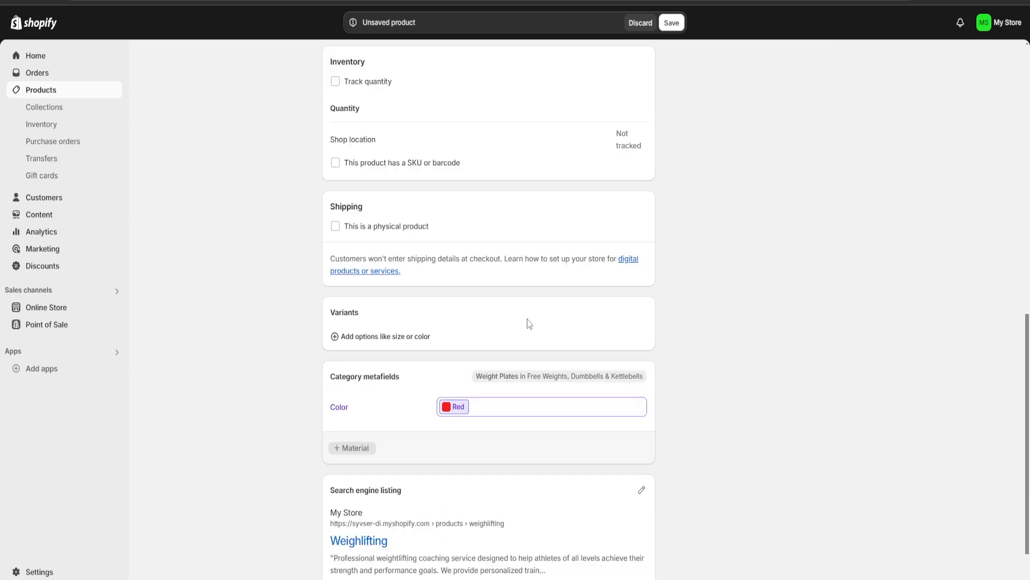
scroll(531, 329, up, 10)
scroll(699, 291, down, 3)
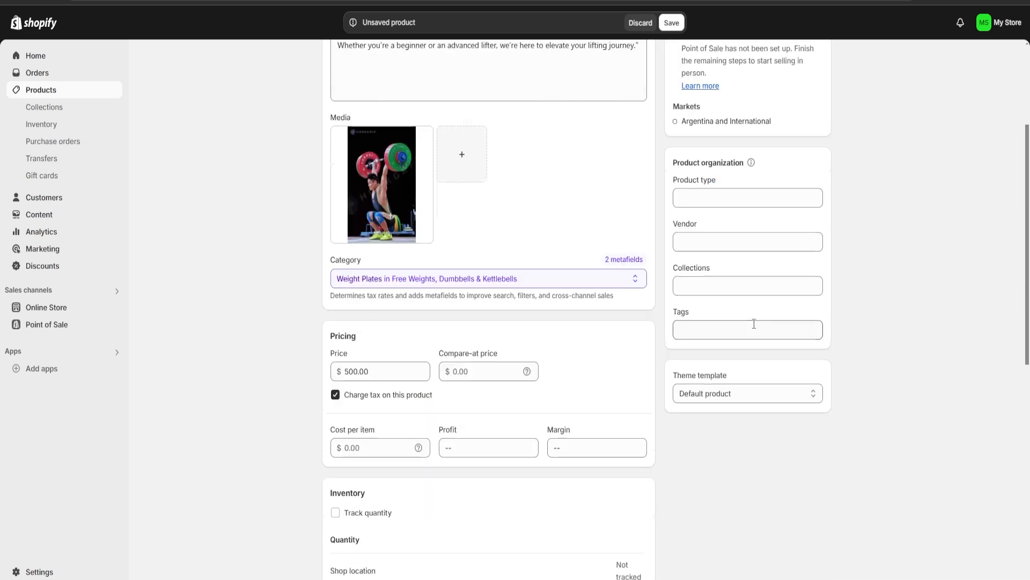
Set the product type to Service and add the product to the Home page collection.
scroll(783, 327, up, 2)
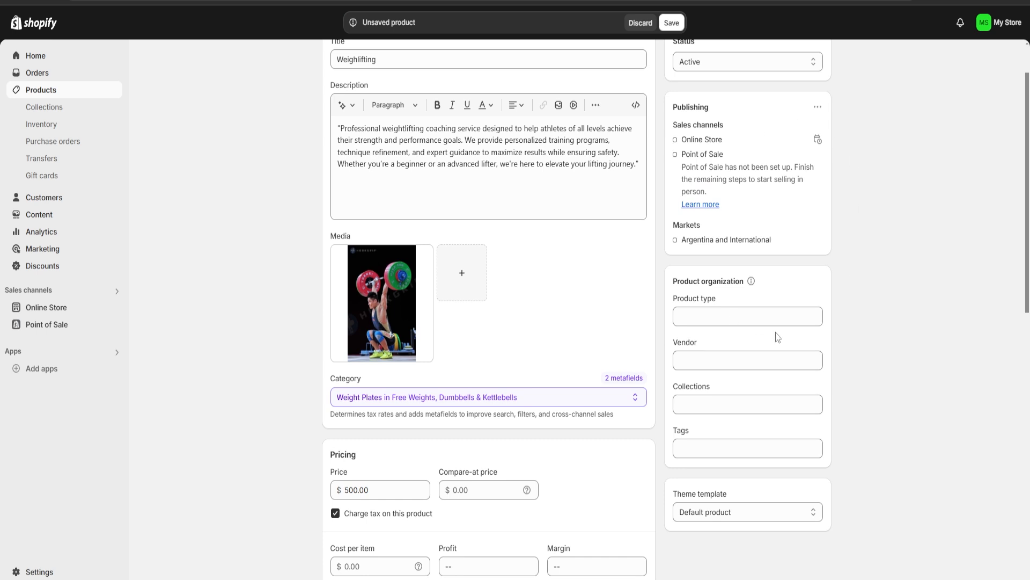
click(749, 319)
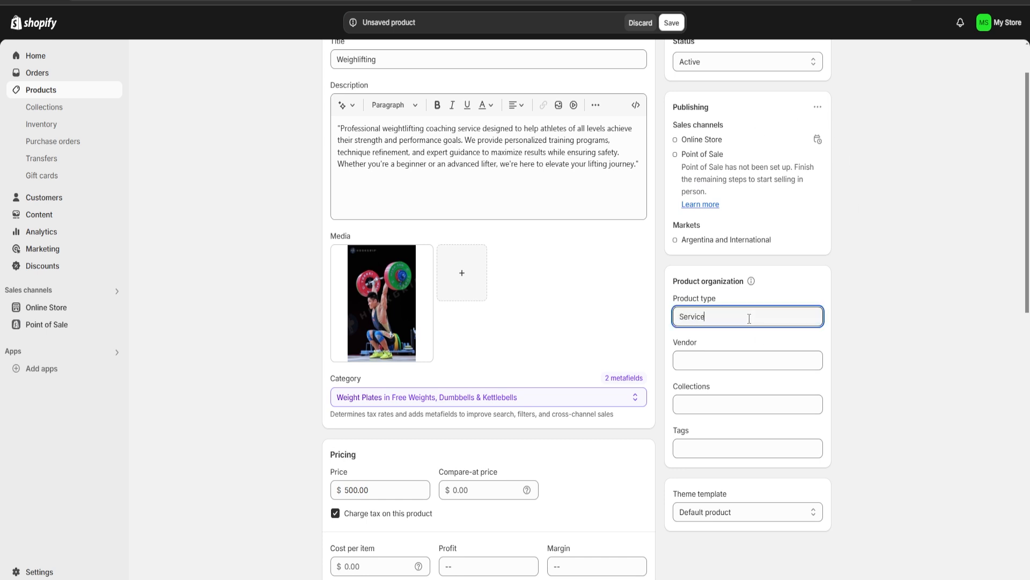
click(741, 361)
click(727, 404)
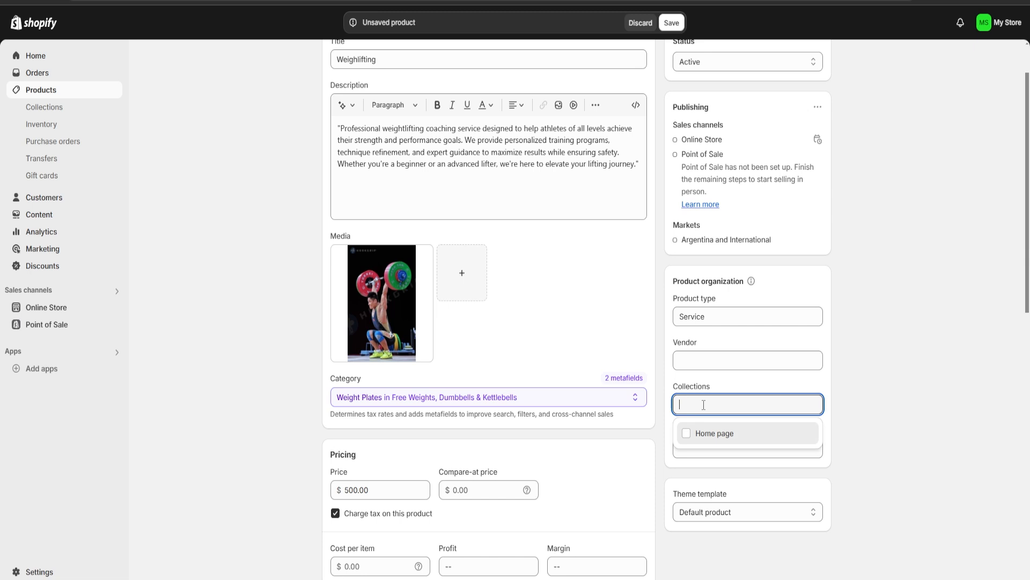
click(696, 439)
click(841, 410)
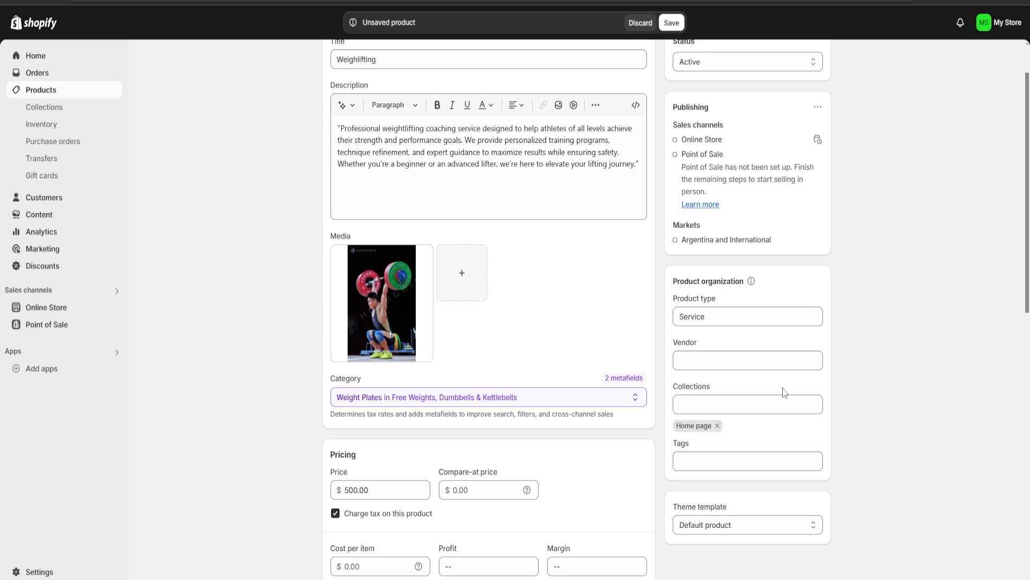
Add the tags Gym and Weightlifting to the product.
click(716, 463)
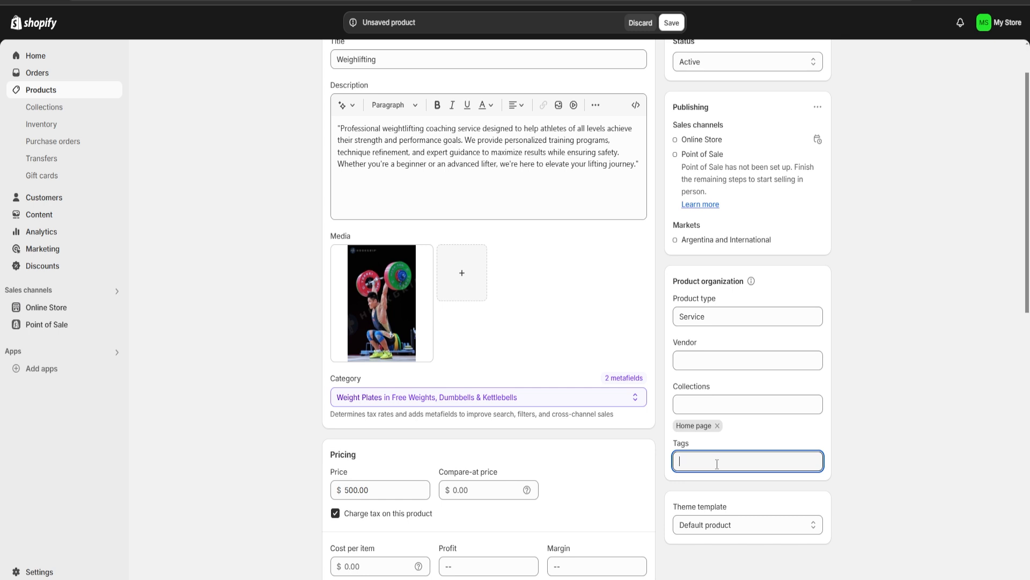
text(Gym)
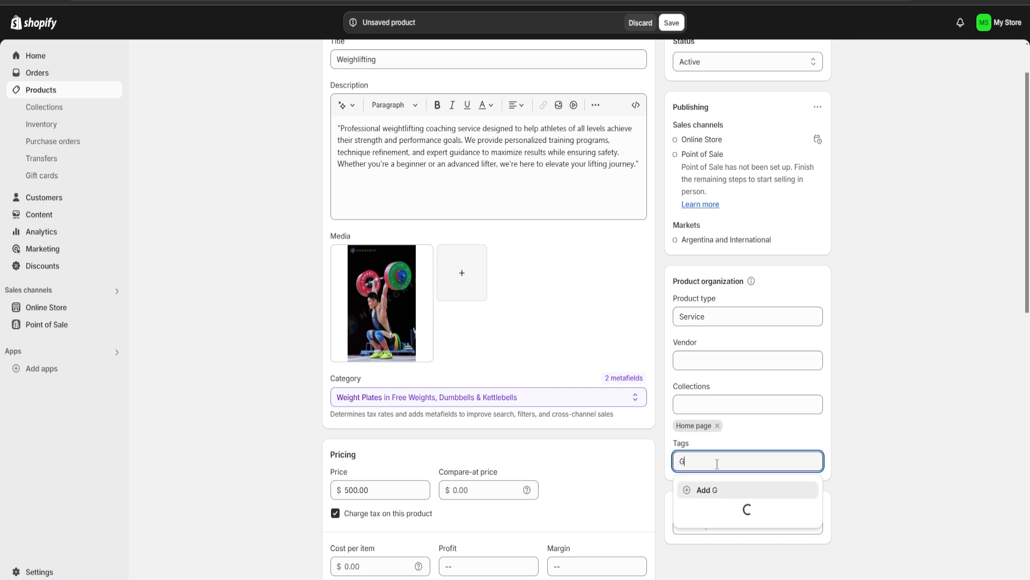
key(Return)
text(Weightlif)
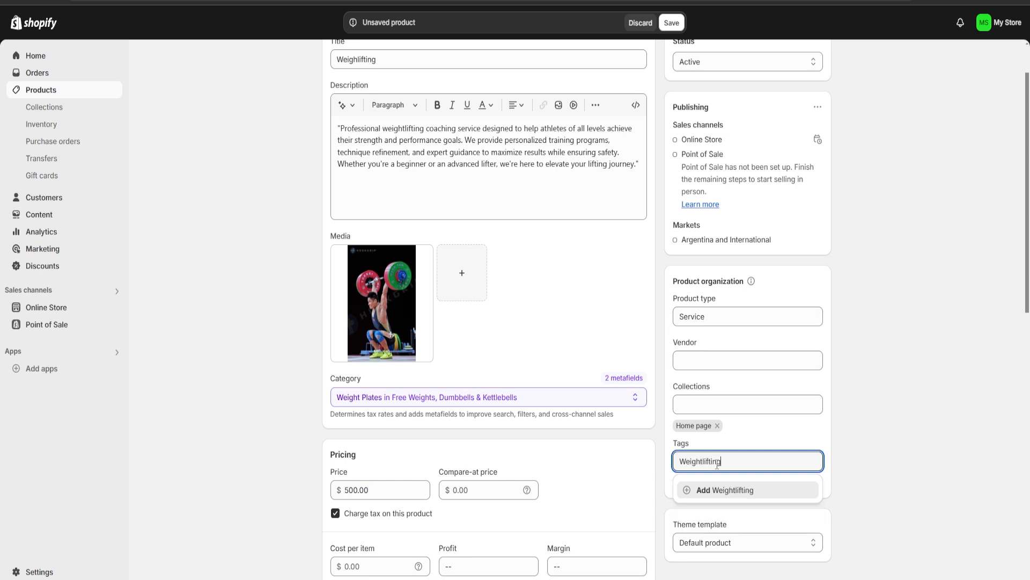
text(ting)
key(Return)
Save the weightlifting product, then start adding another product from the product list.
scroll(550, 352, up, 2)
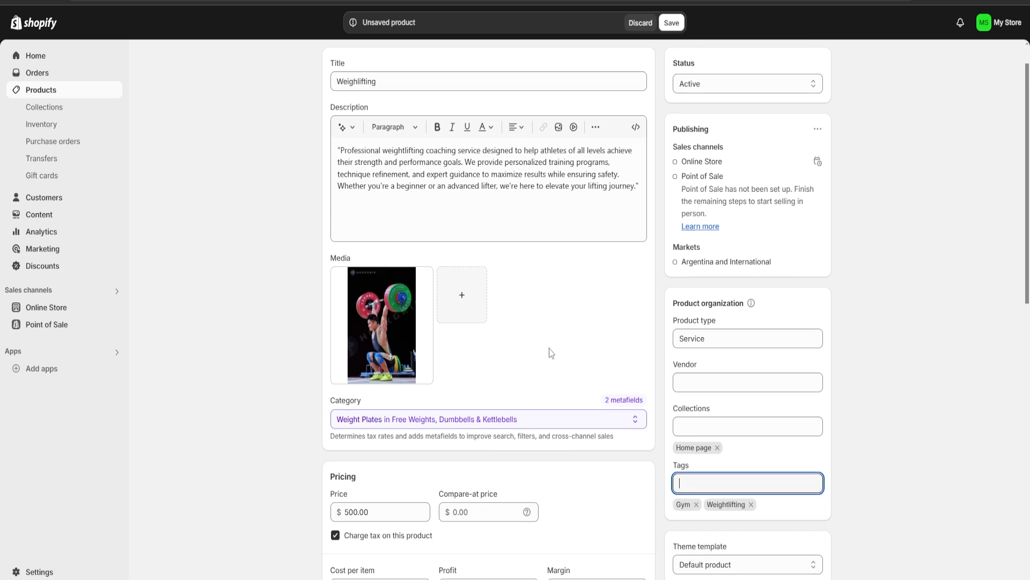
scroll(550, 368, down, 6)
scroll(530, 234, down, 5)
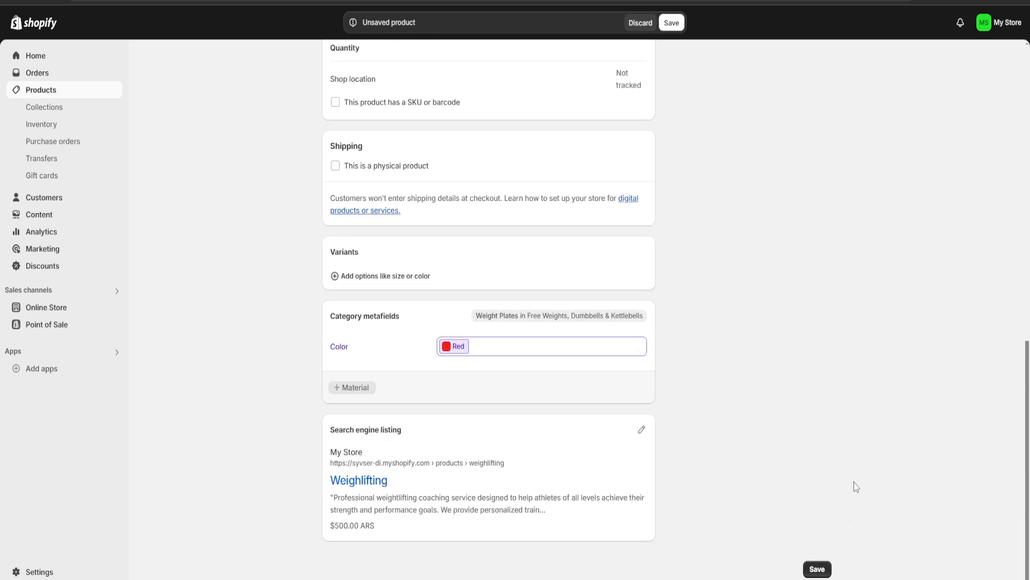
click(817, 569)
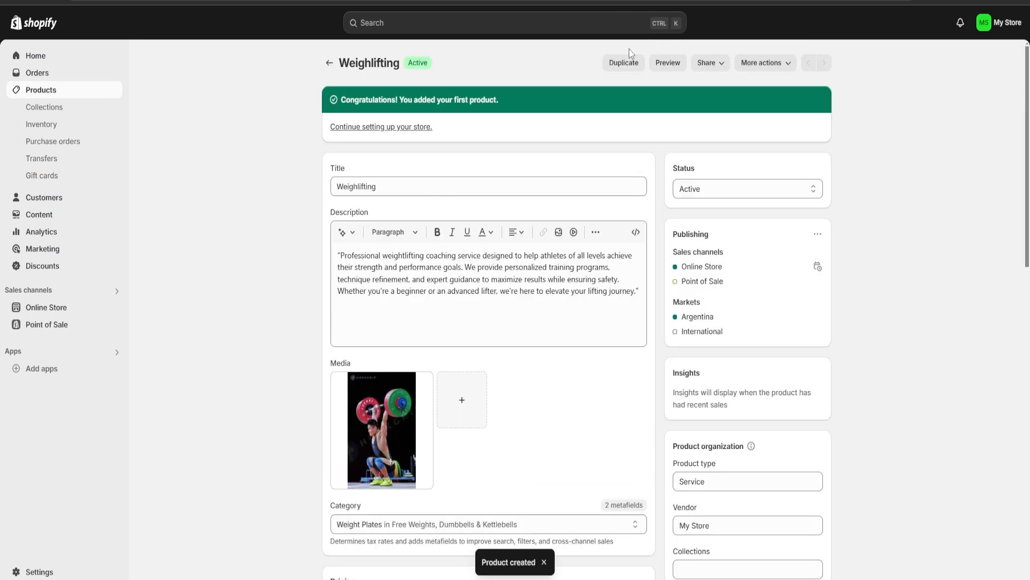
click(329, 63)
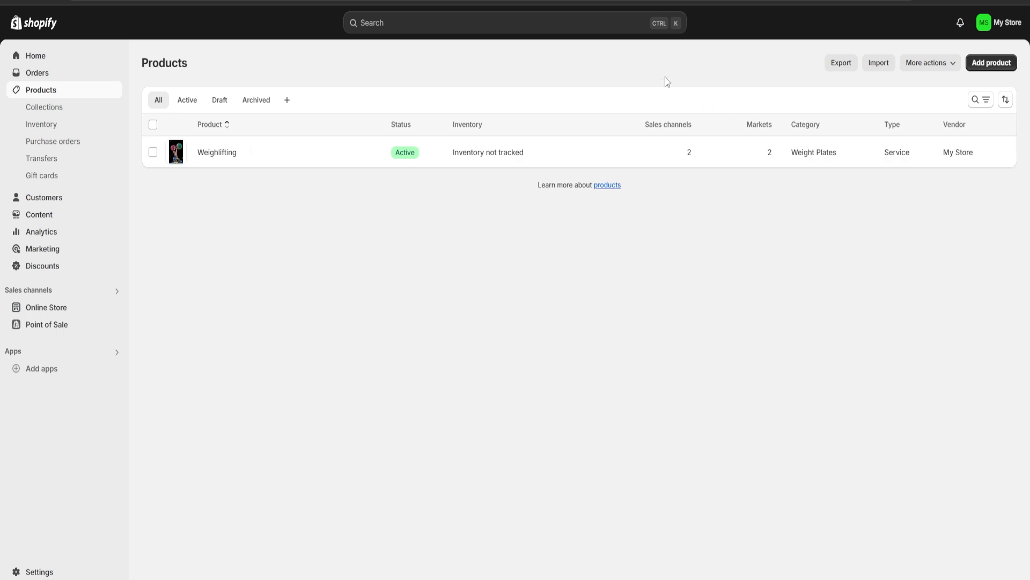
click(992, 63)
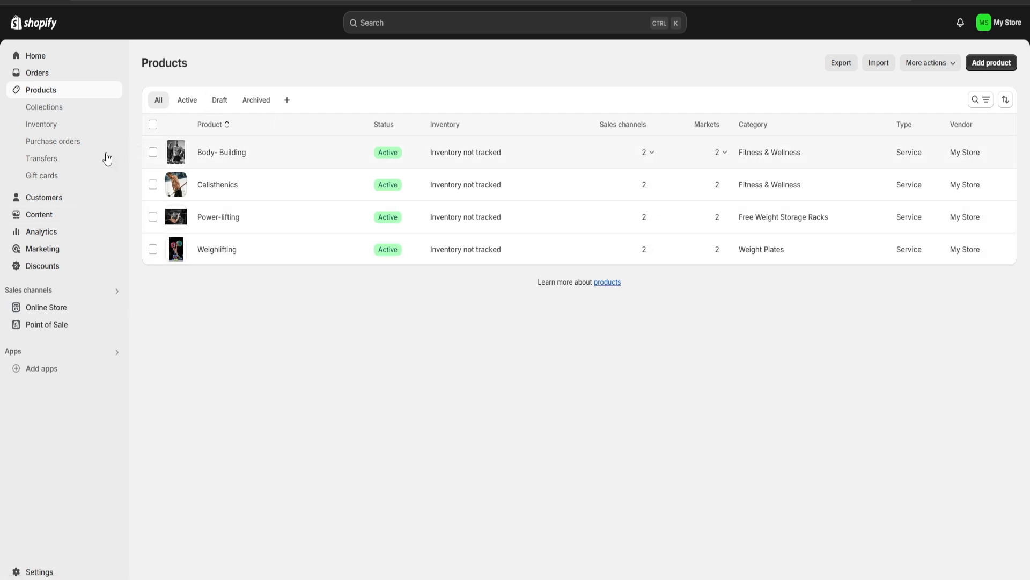
Open the online store's themes and look through the popular free themes offered below the current Dawn theme.
click(44, 311)
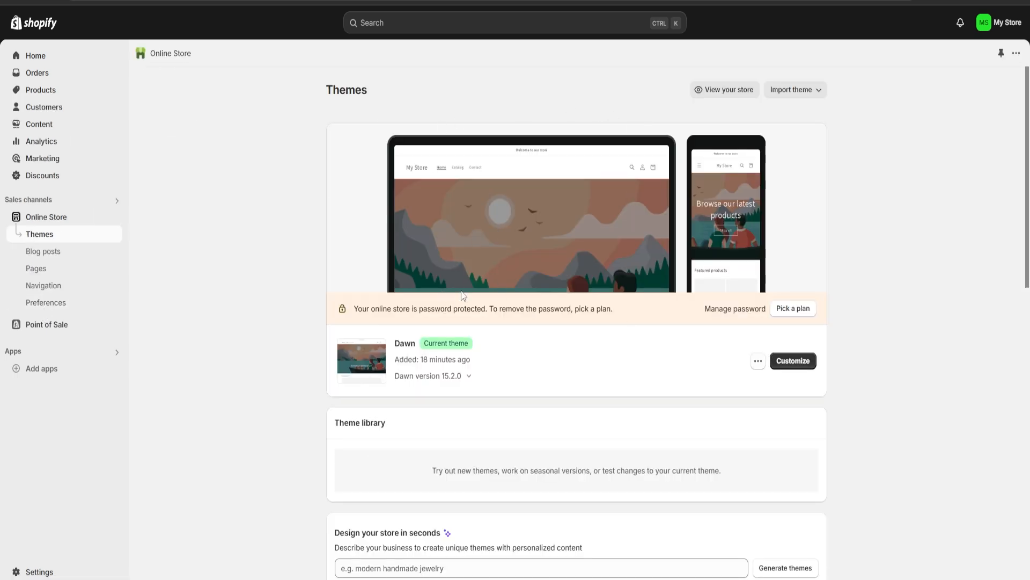
scroll(508, 306, down, 15)
scroll(497, 311, up, 15)
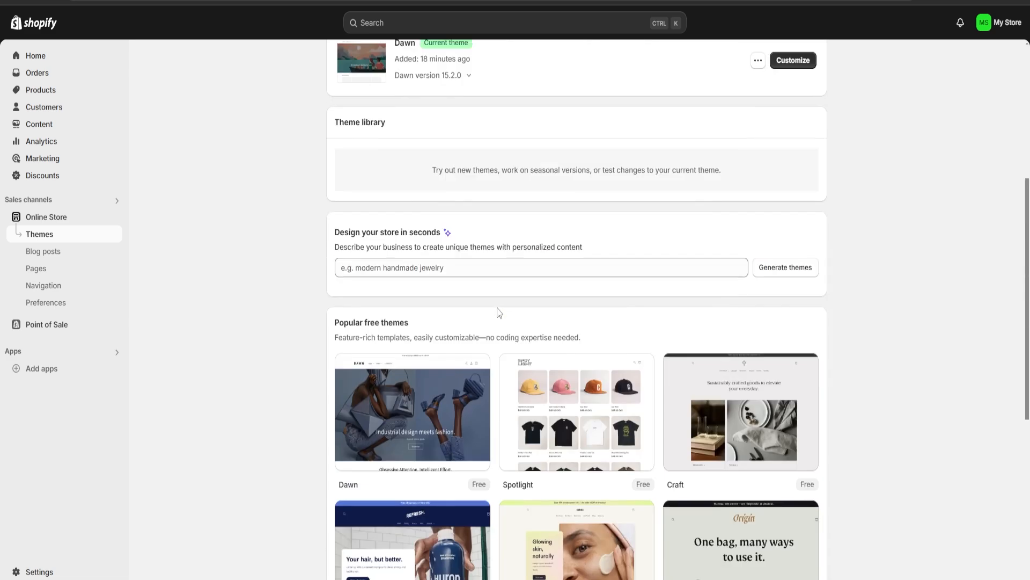
scroll(524, 310, down, 10)
scroll(529, 311, up, 5)
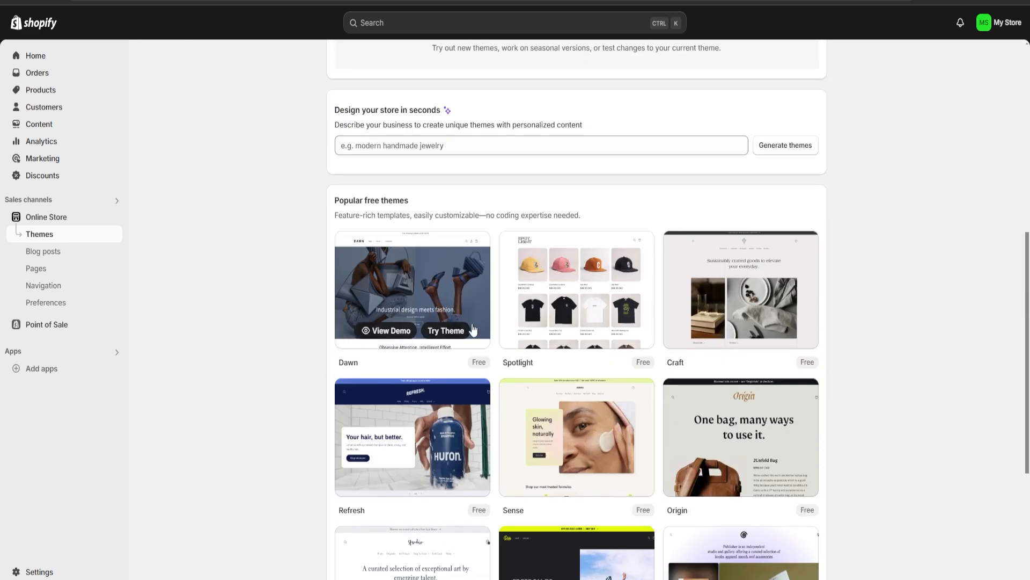
scroll(737, 233, down, 3)
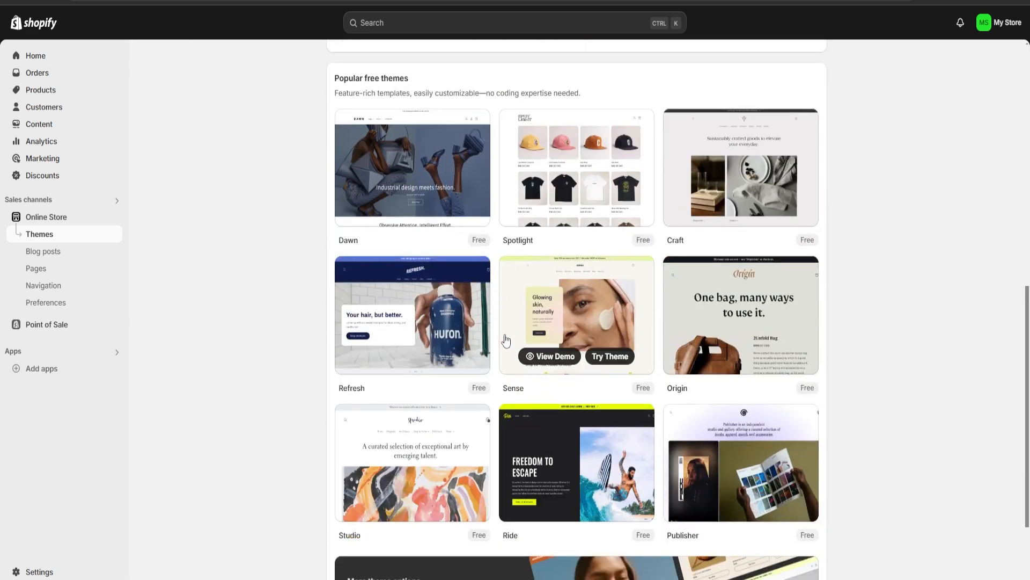
mouse_move(455, 176)
scroll(494, 452, down, 3)
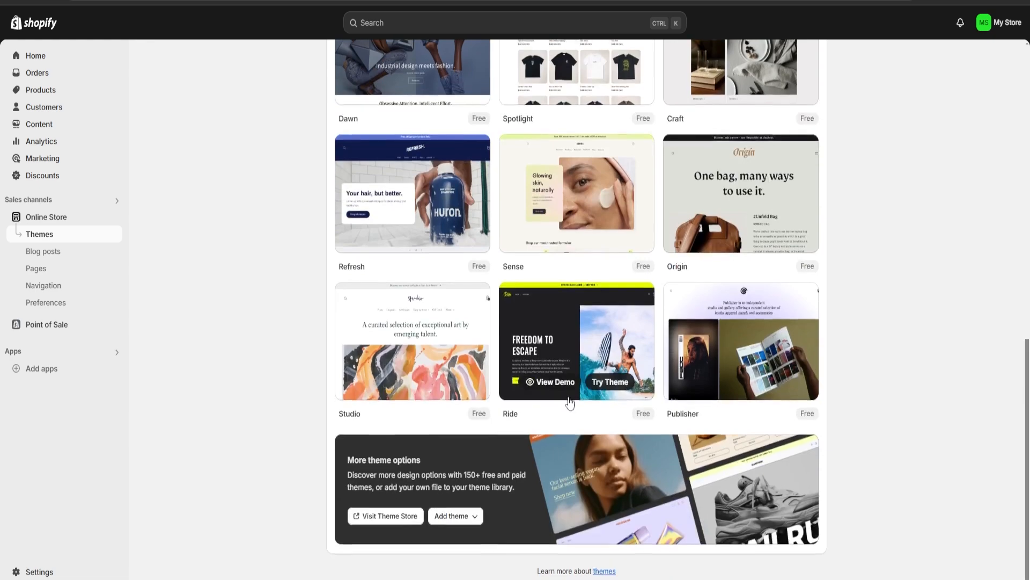
scroll(569, 375, up, 3)
scroll(508, 374, down, 2)
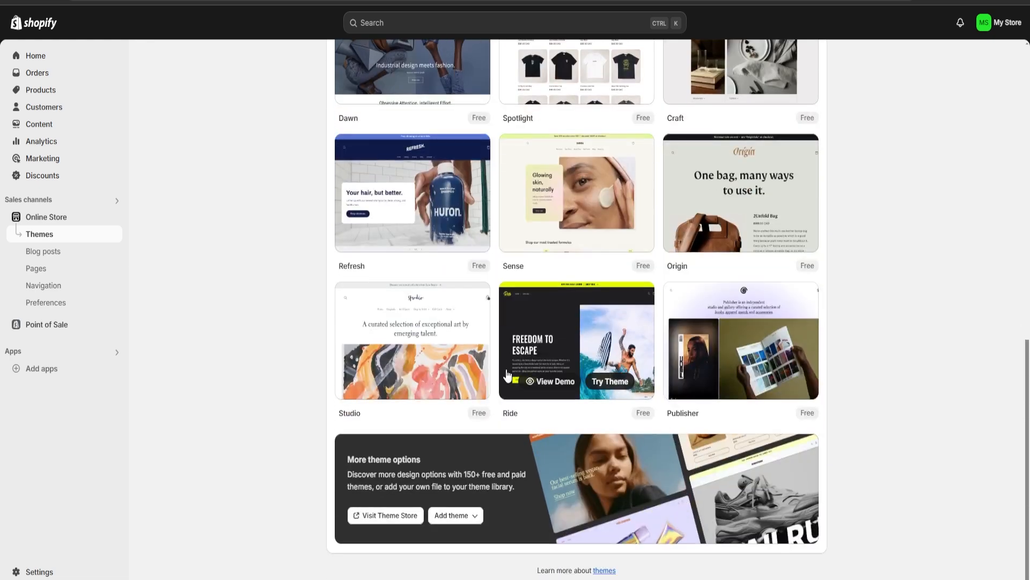
Browse the themes in the Shopify Theme Store and return to the store's own themes page.
click(382, 528)
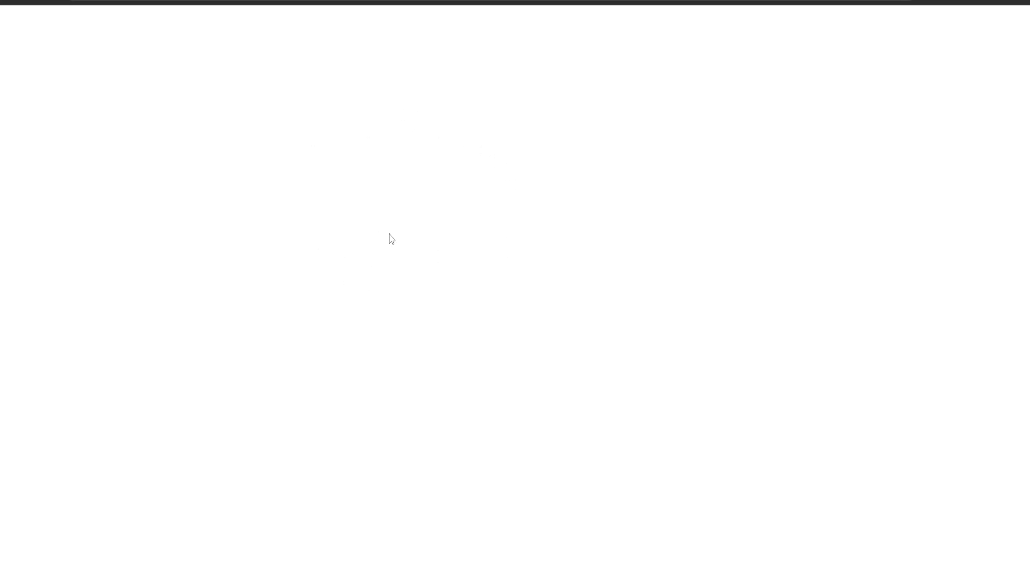
scroll(412, 323, down, 10)
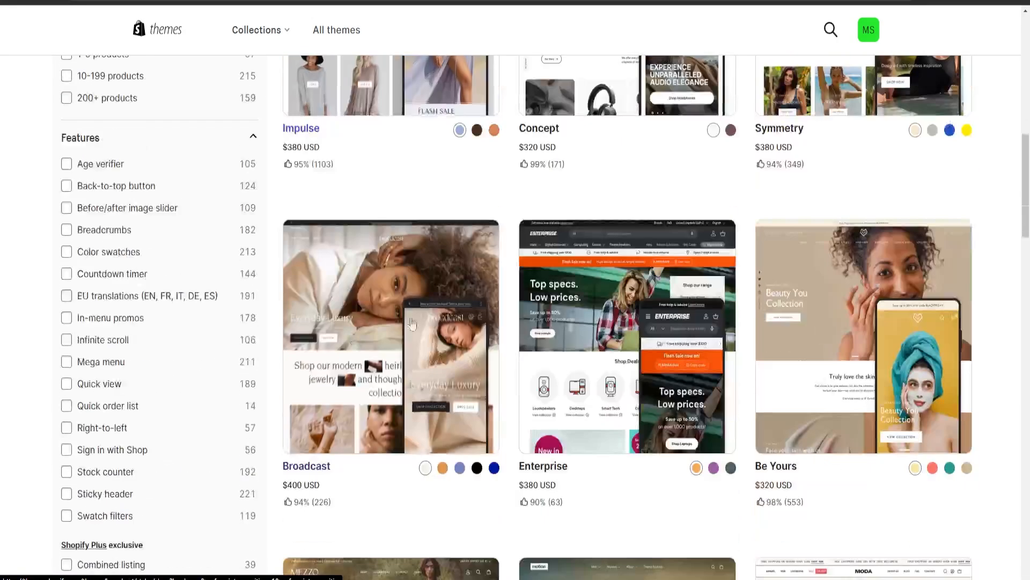
scroll(412, 322, down, 15)
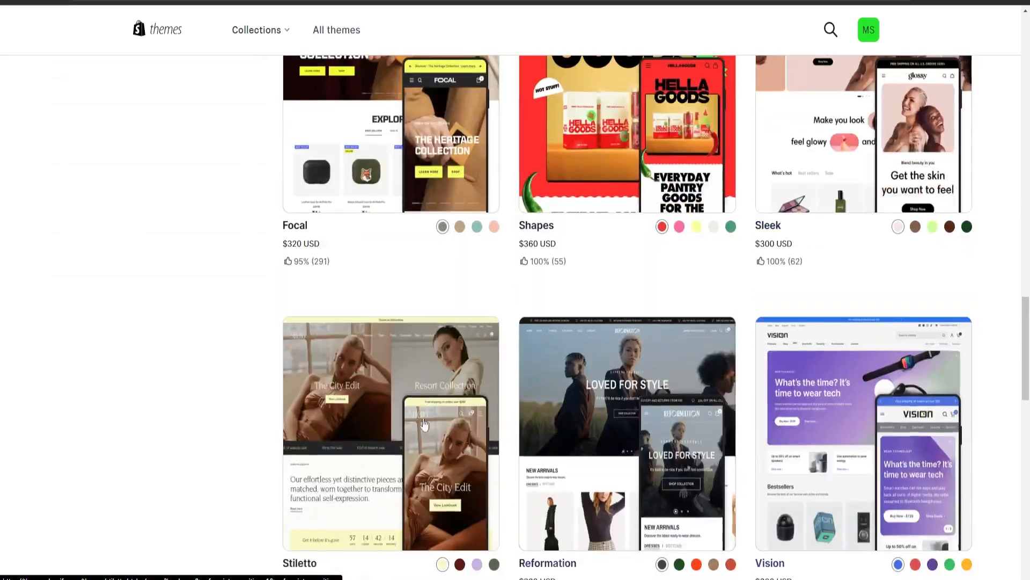
scroll(424, 424, up, 20)
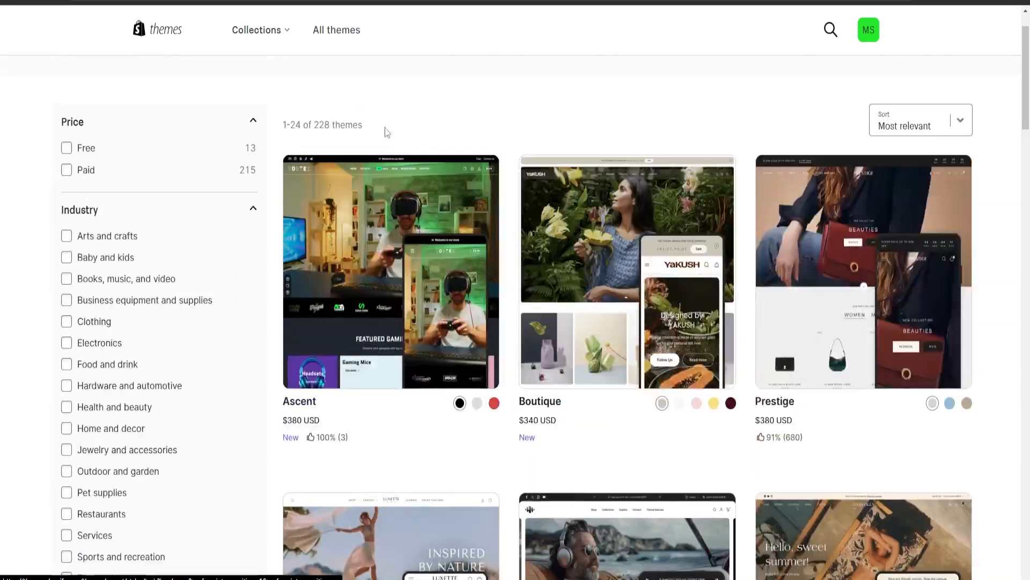
key(ctrl+w)
scroll(410, 271, up, 15)
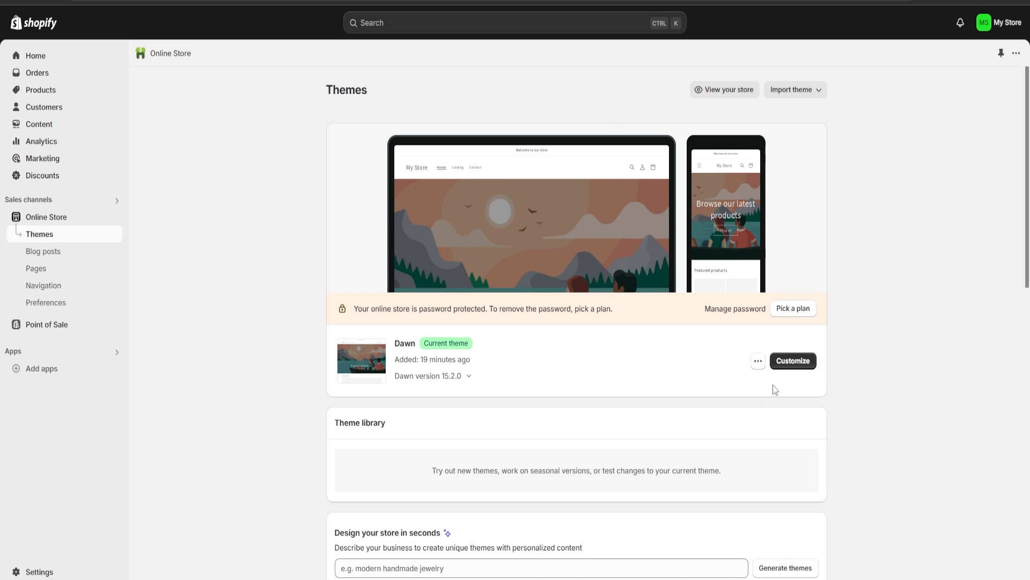
Open the Dawn theme for customization and select the home page's image banner to examine its settings.
click(793, 361)
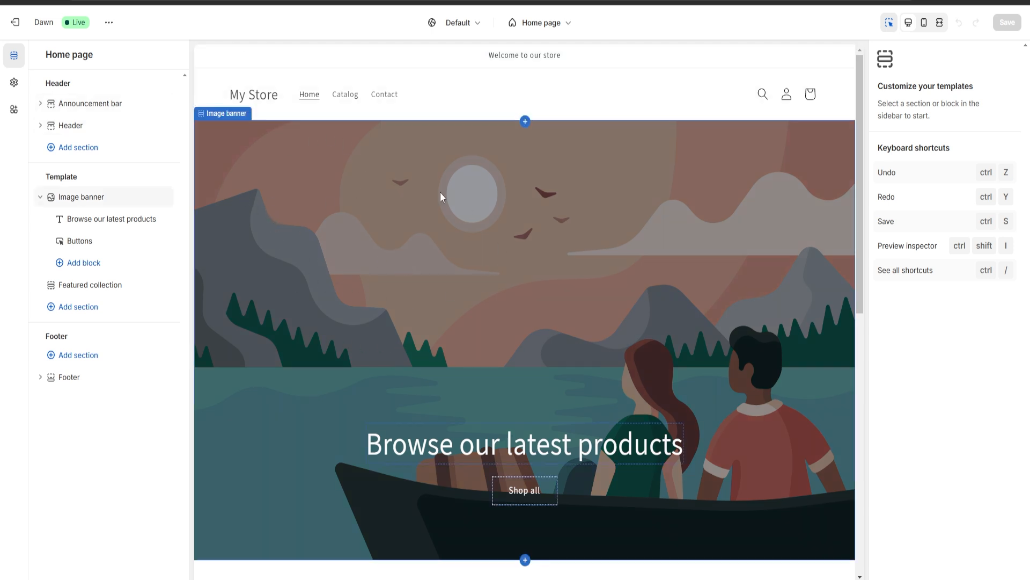
click(414, 230)
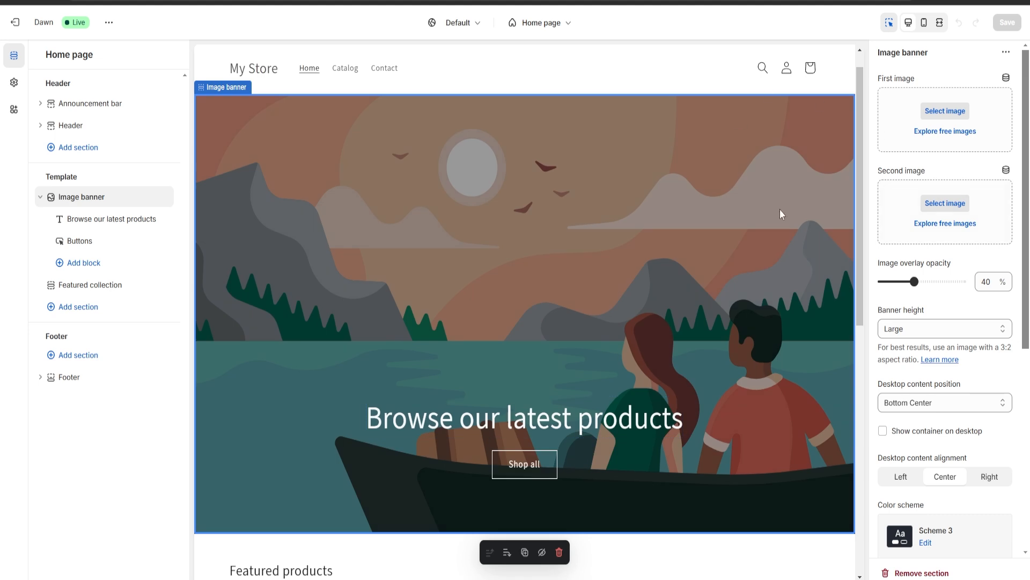
scroll(982, 448, down, 4)
scroll(973, 445, up, 4)
scroll(962, 402, down, 3)
scroll(963, 424, up, 3)
Upload a2a4f71deb43456edc356f2e92d5ab4d from the "imagenes random" folder on drive D: and set it as the banner's first image.
click(941, 112)
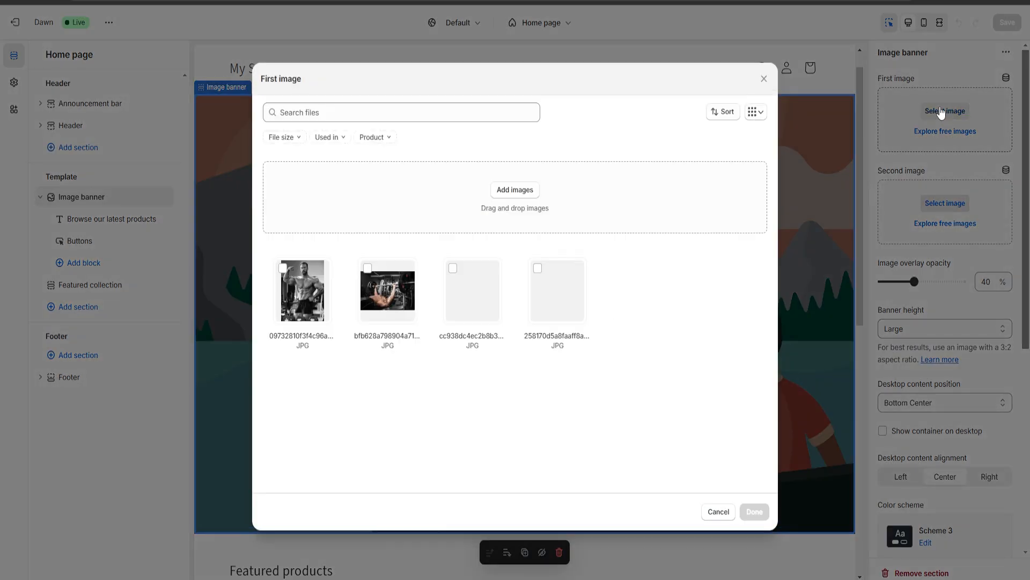
click(515, 190)
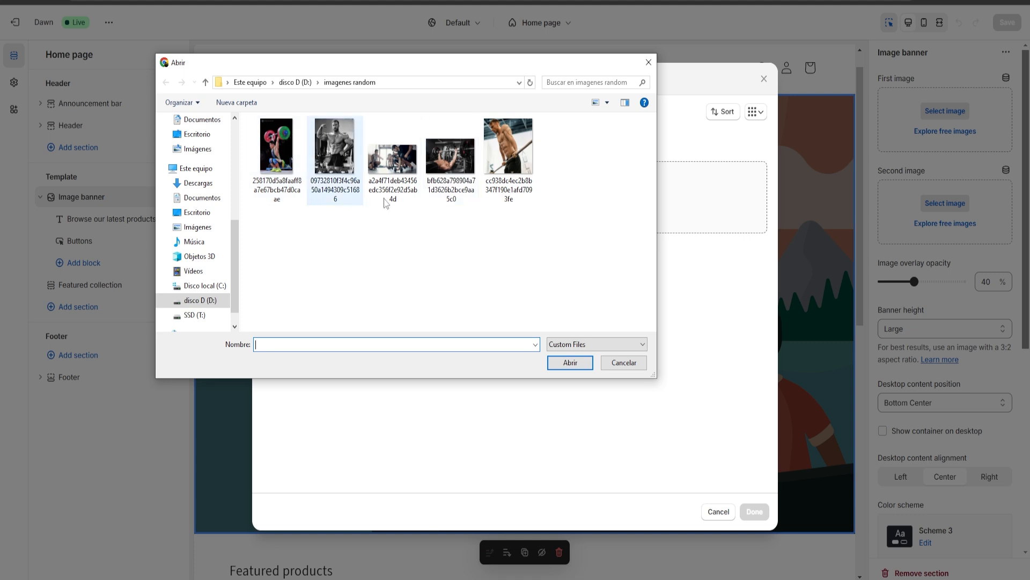
double_click(395, 177)
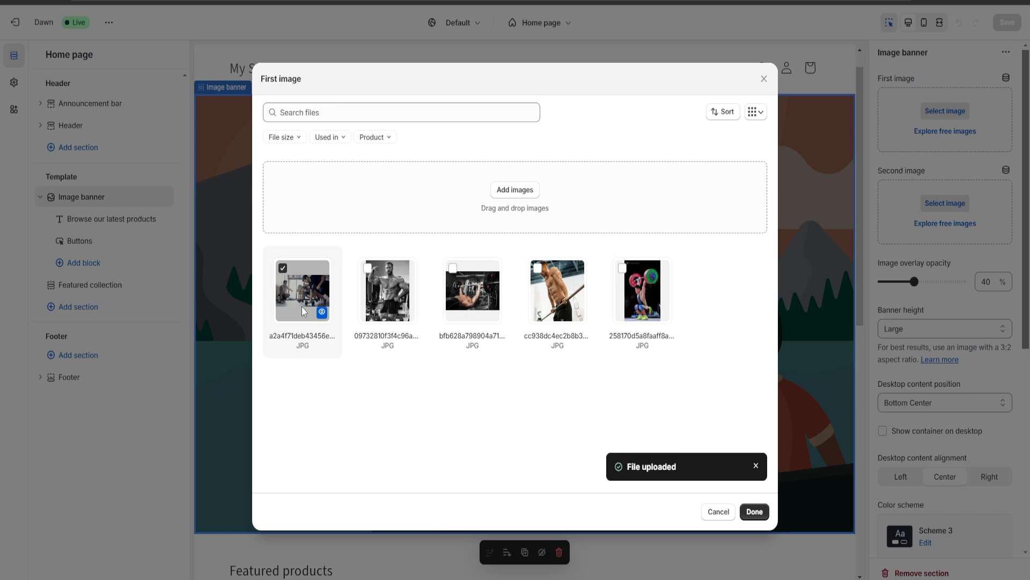
click(755, 512)
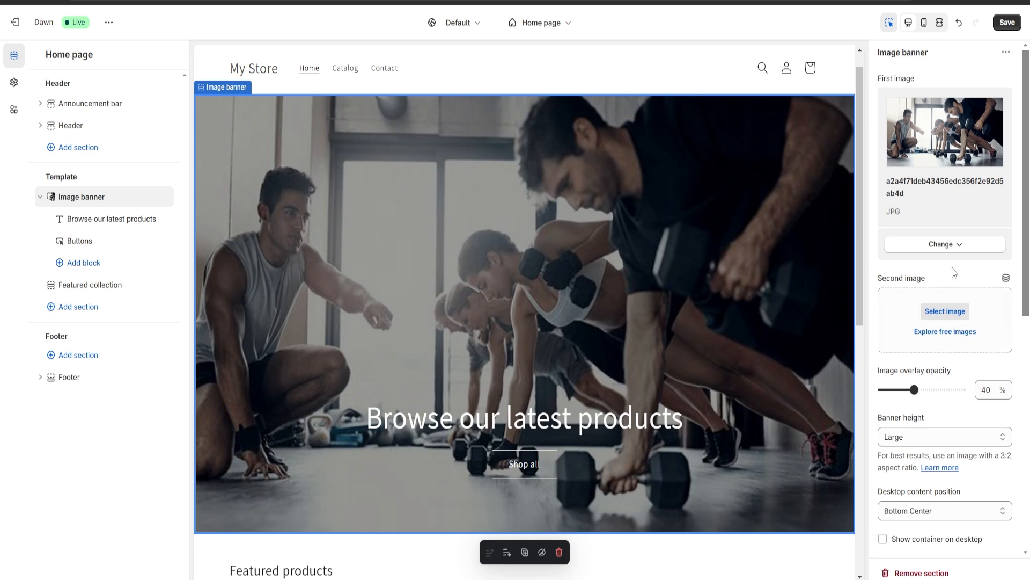
Look through the image banner's layout and animation settings and its available color schemes.
scroll(948, 325, down, 8)
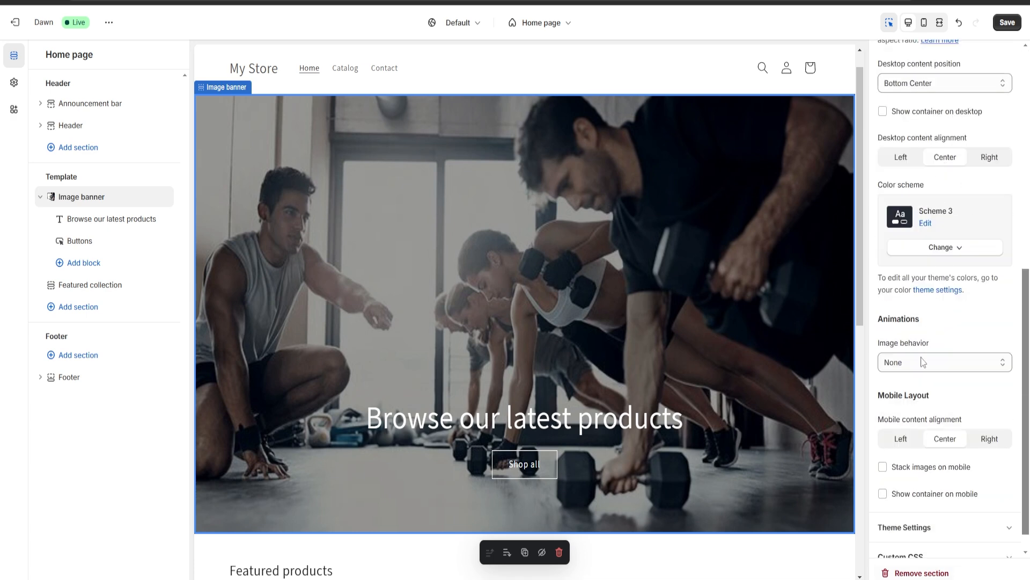
scroll(921, 396, up, 2)
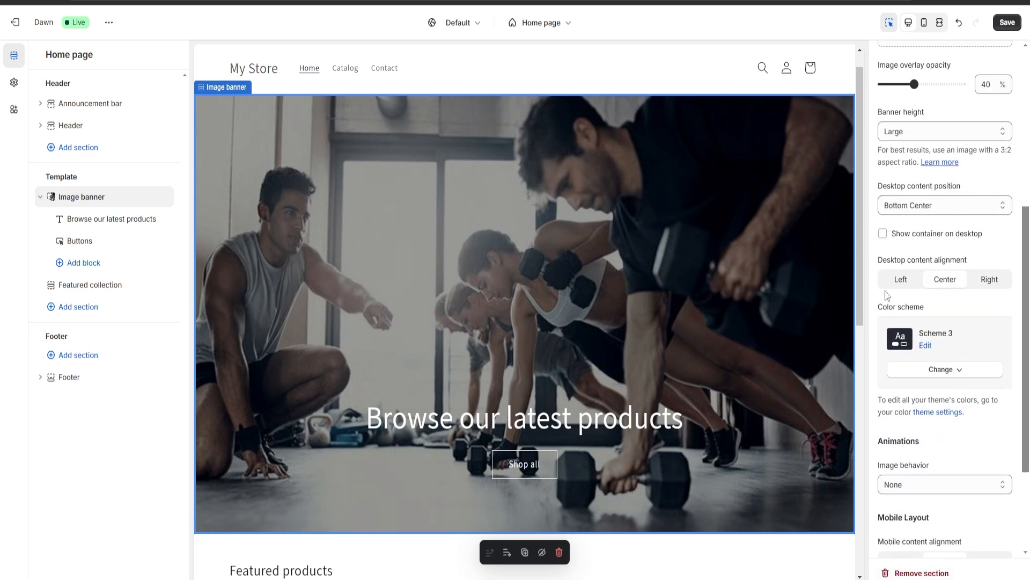
click(955, 371)
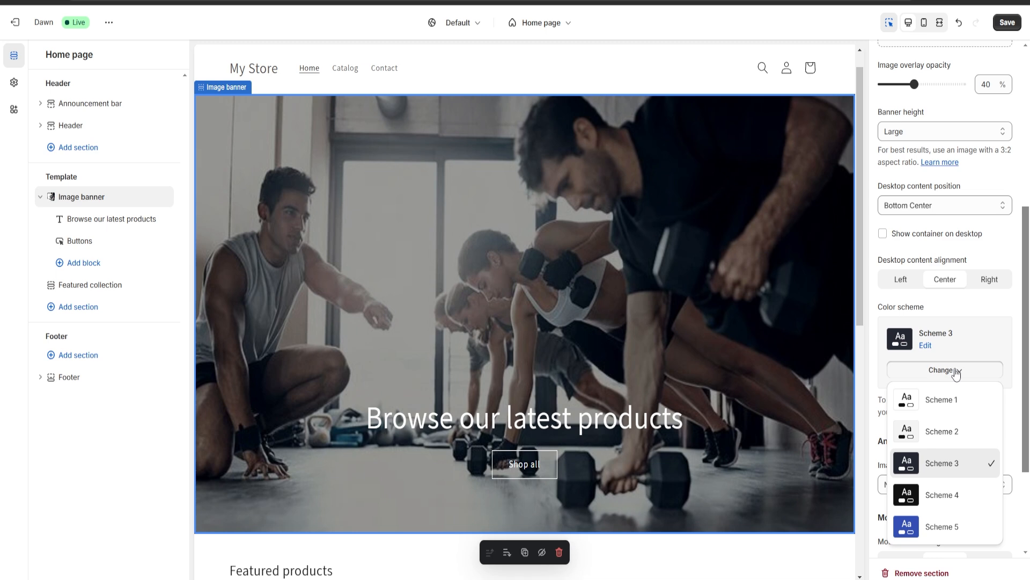
scroll(957, 374, up, 5)
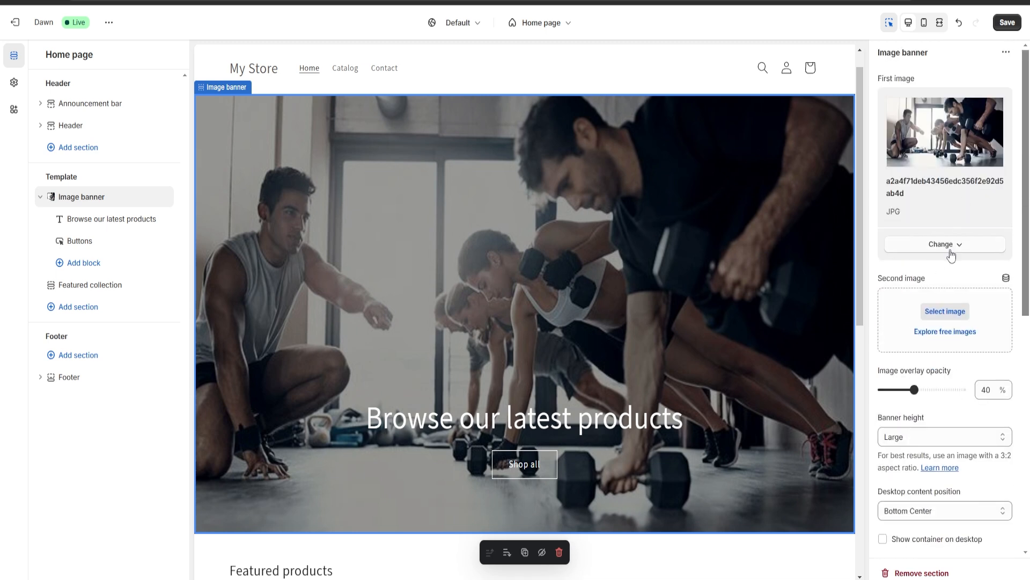
Replace the image banner's heading text with "Welcome To My Personal Trainig Program".
click(504, 423)
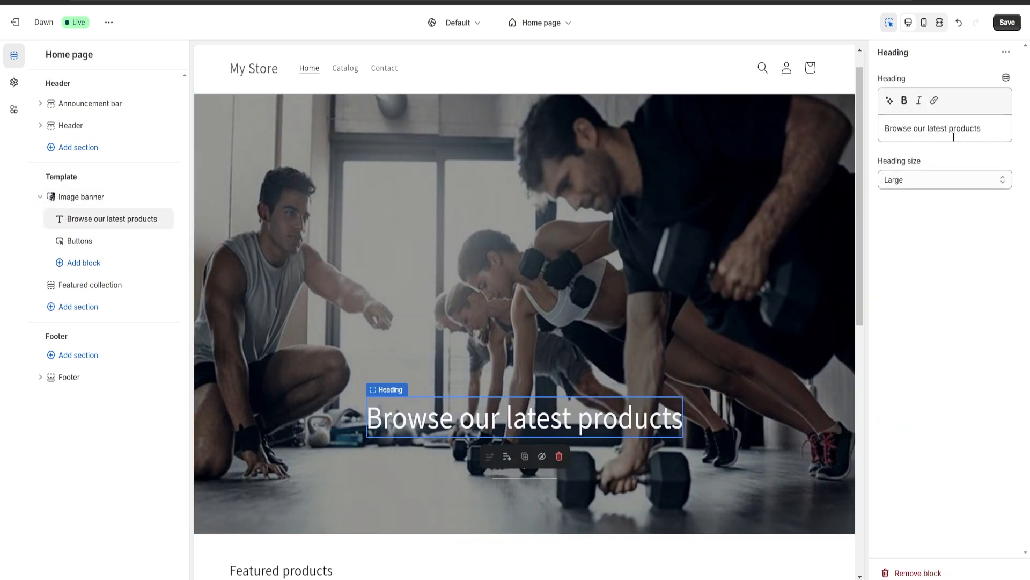
drag(1000, 129, 877, 113)
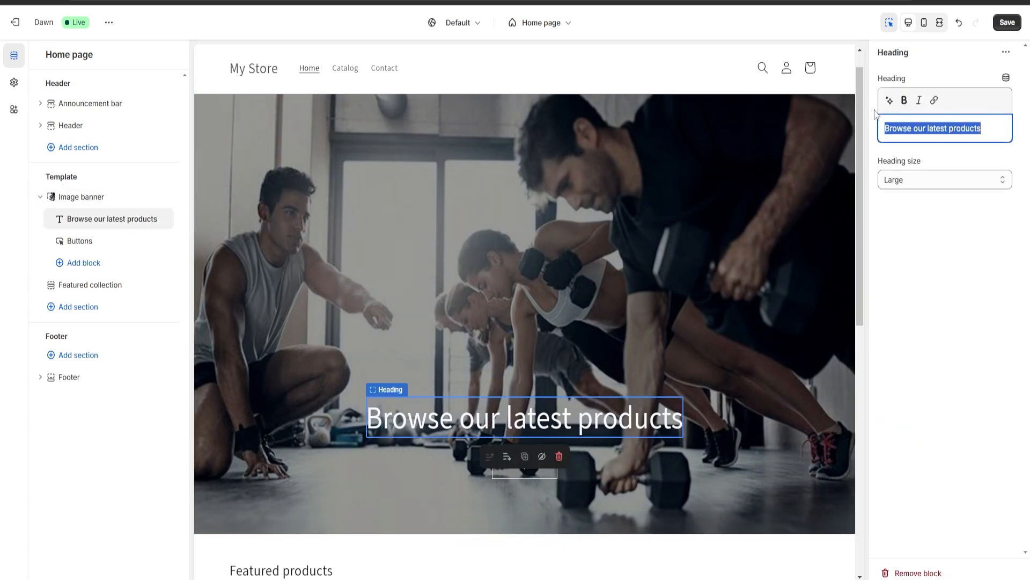
key(BackSpace)
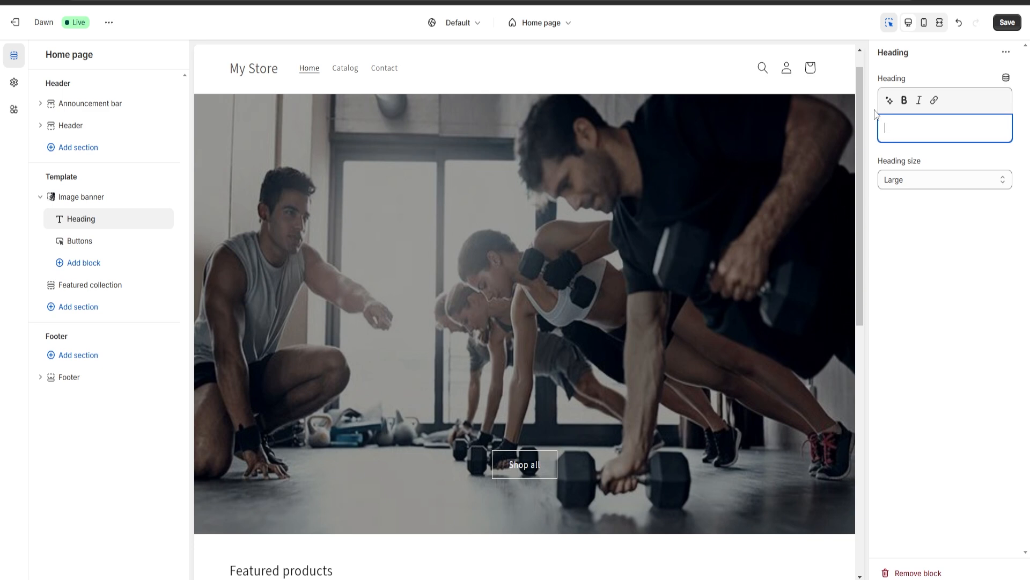
text(Welcome)
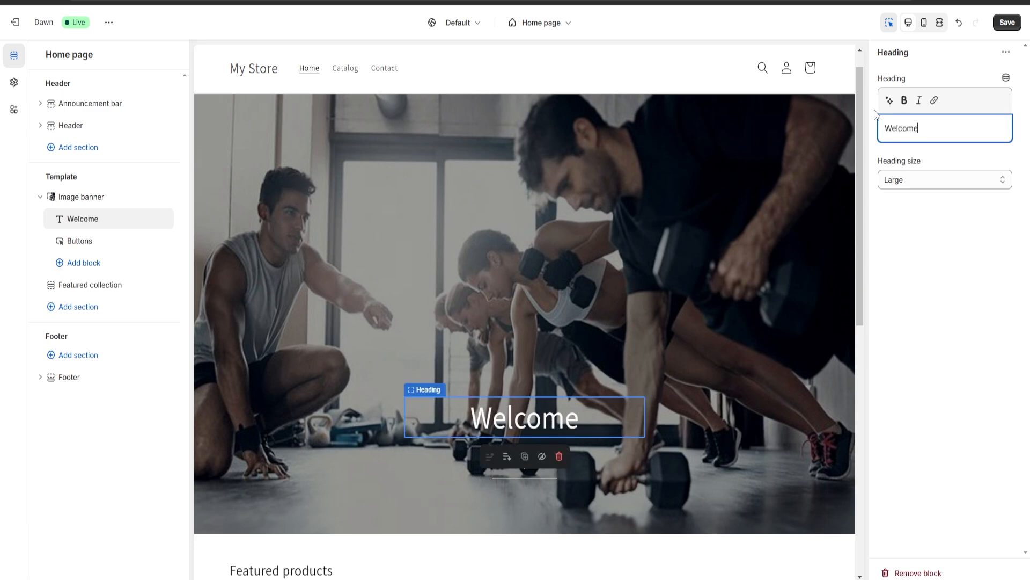
text( To My P)
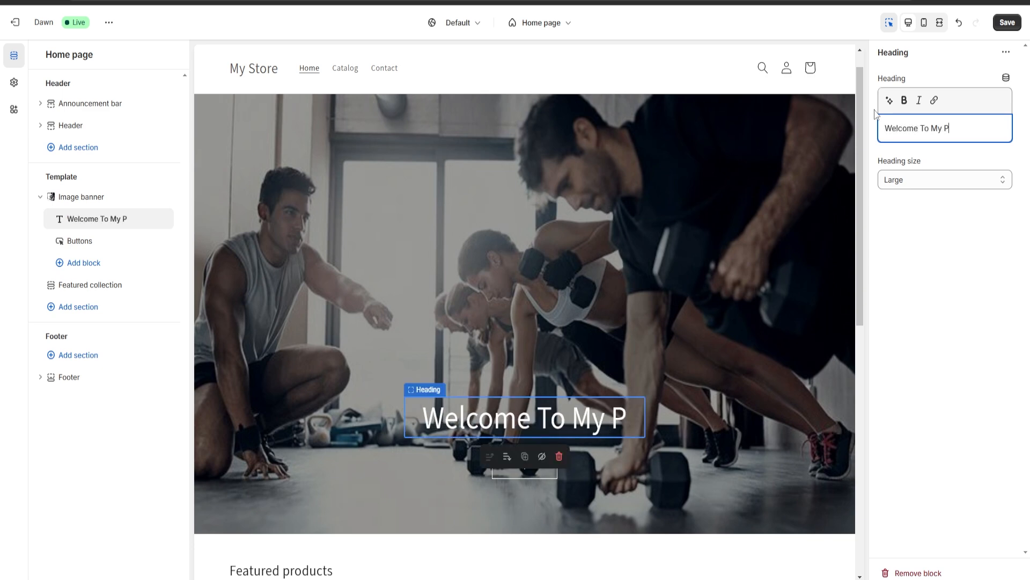
text(ersonal Tra)
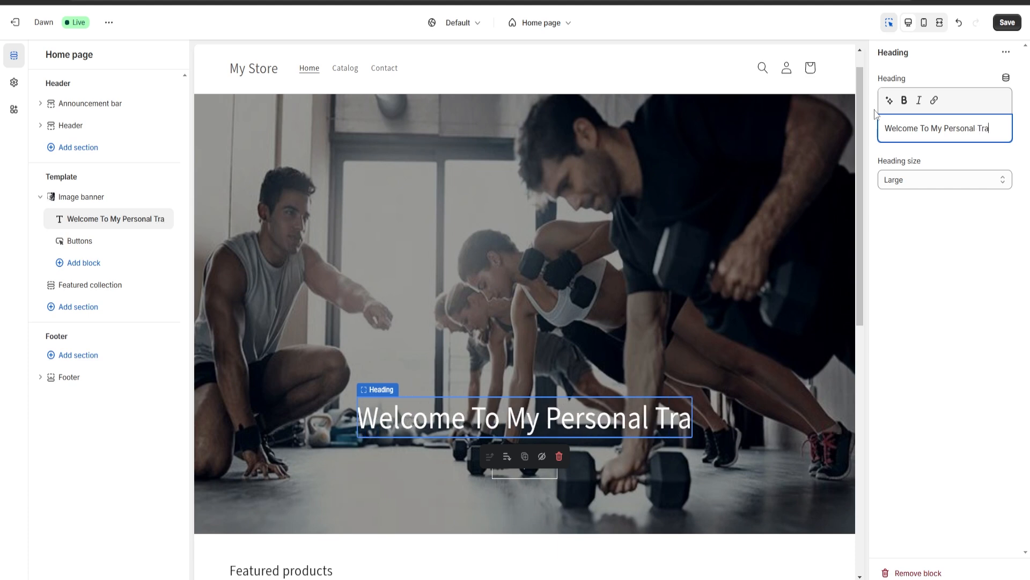
text(inig Program)
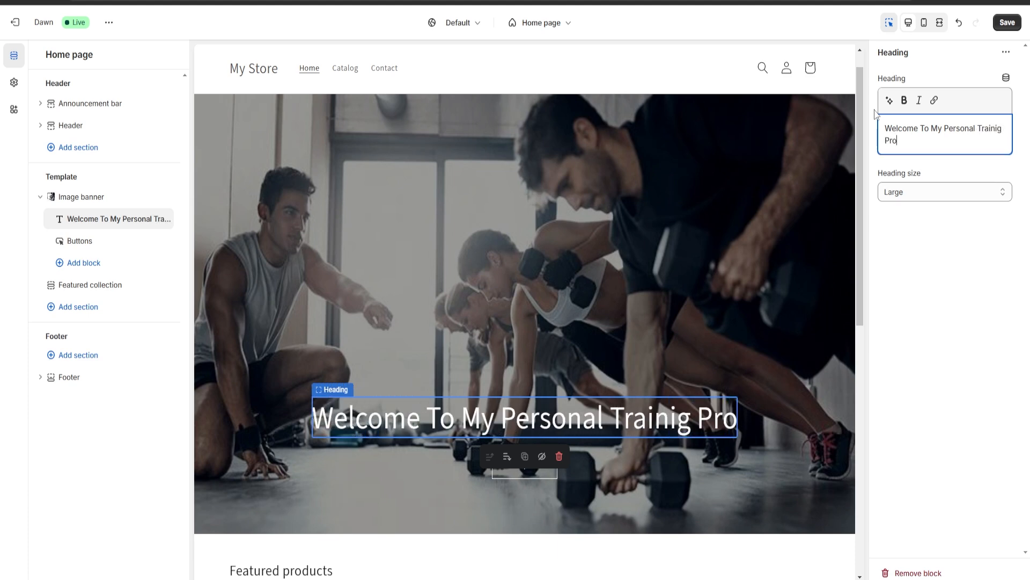
click(620, 272)
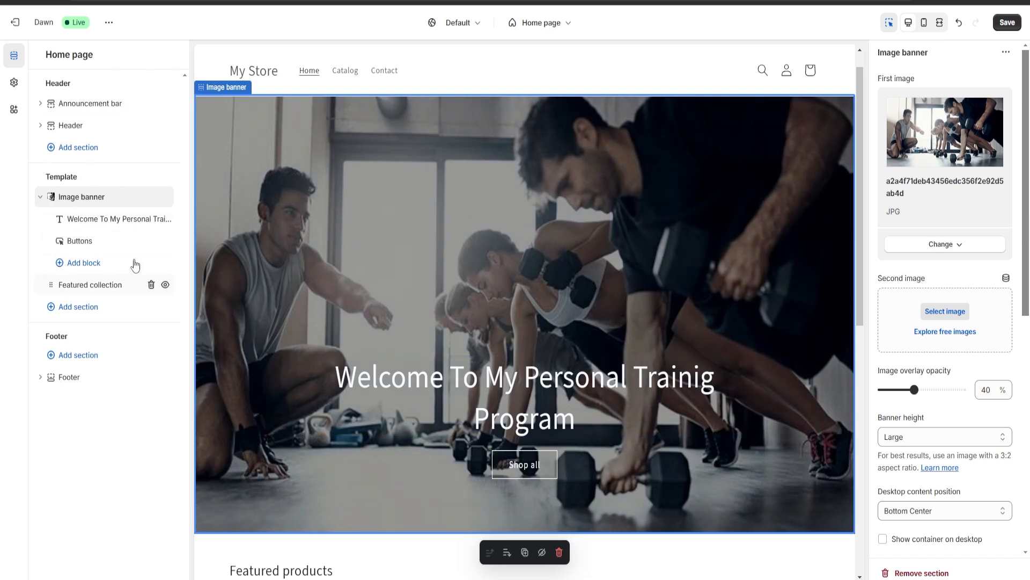
Add a Featured product section to the home page template and assign the Body- Building product to it.
double_click(62, 177)
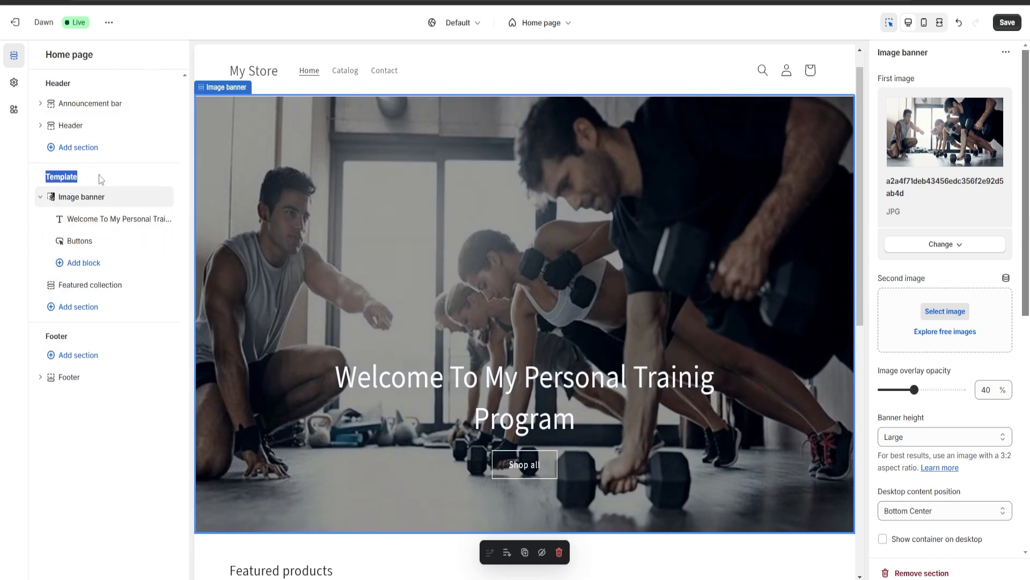
click(105, 208)
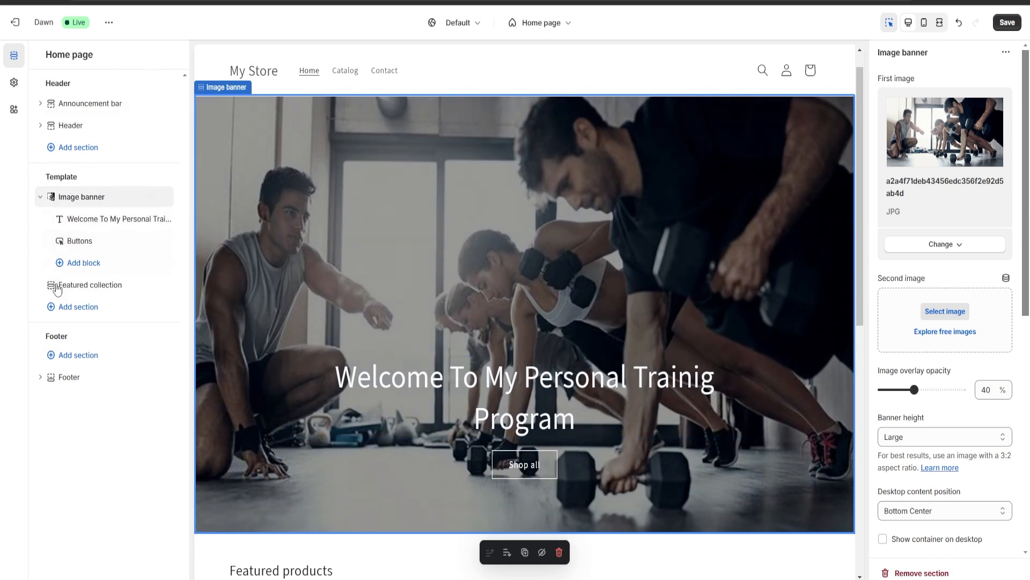
click(76, 316)
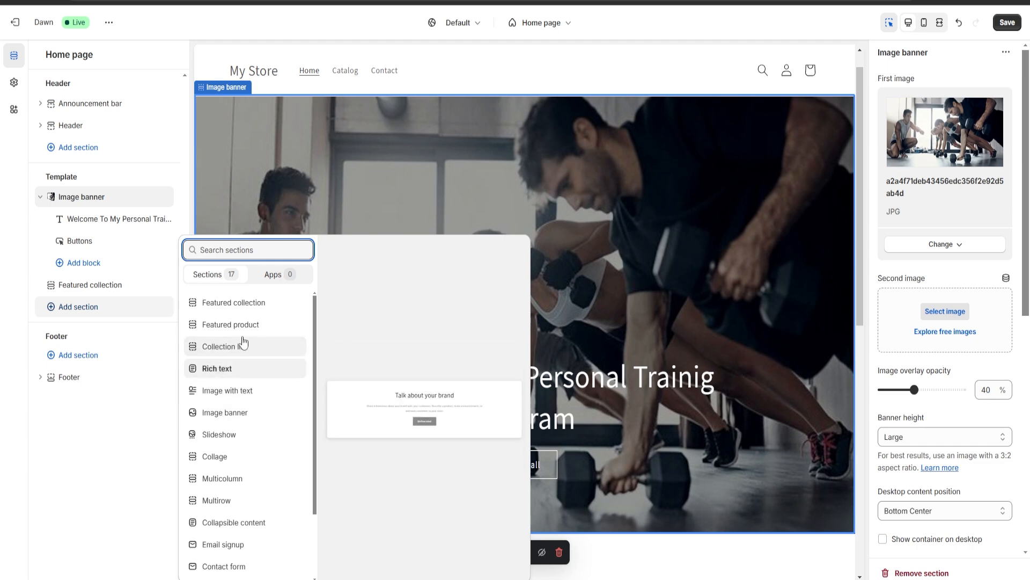
click(224, 329)
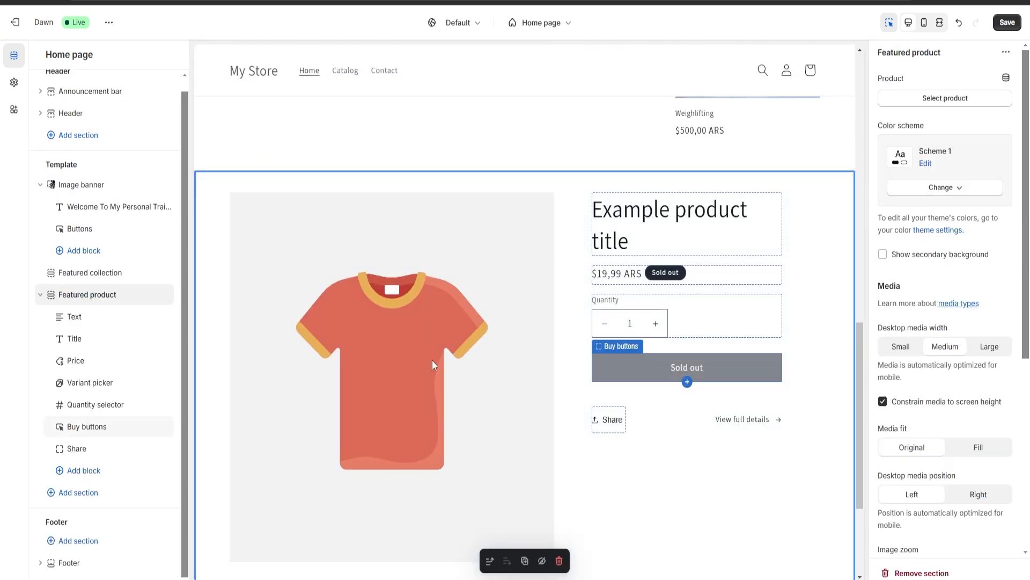
scroll(433, 364, down, 2)
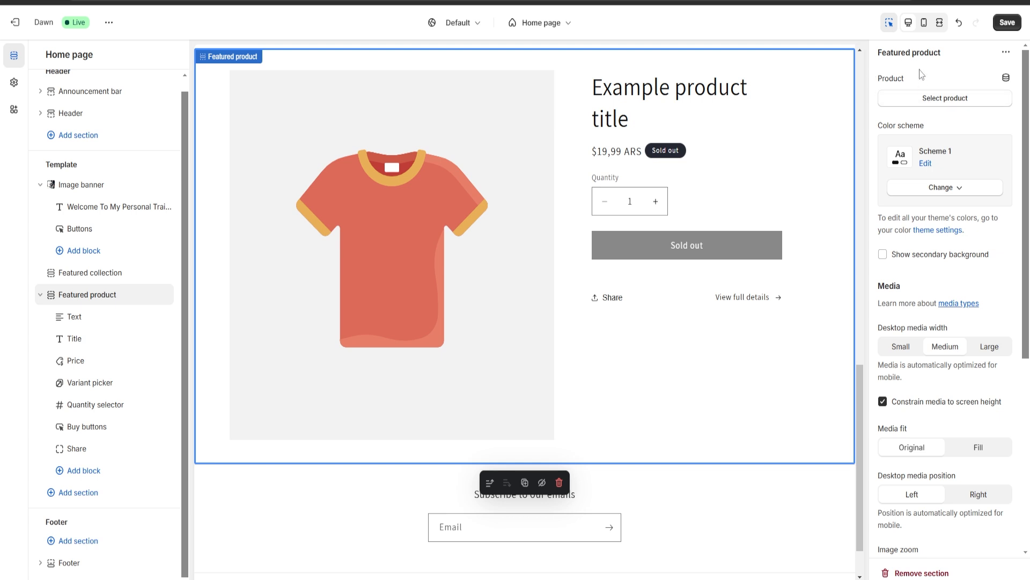
click(928, 99)
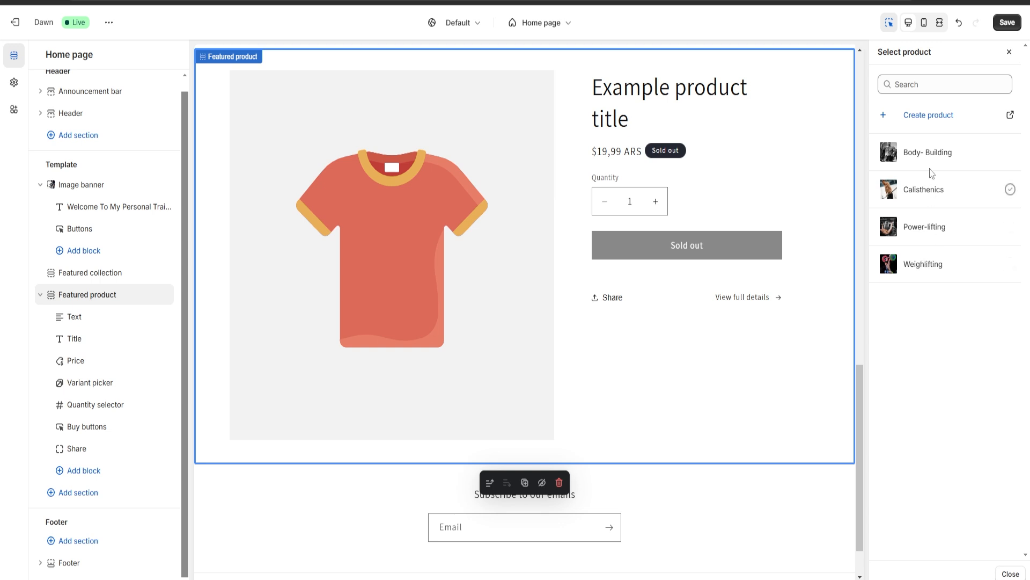
click(926, 155)
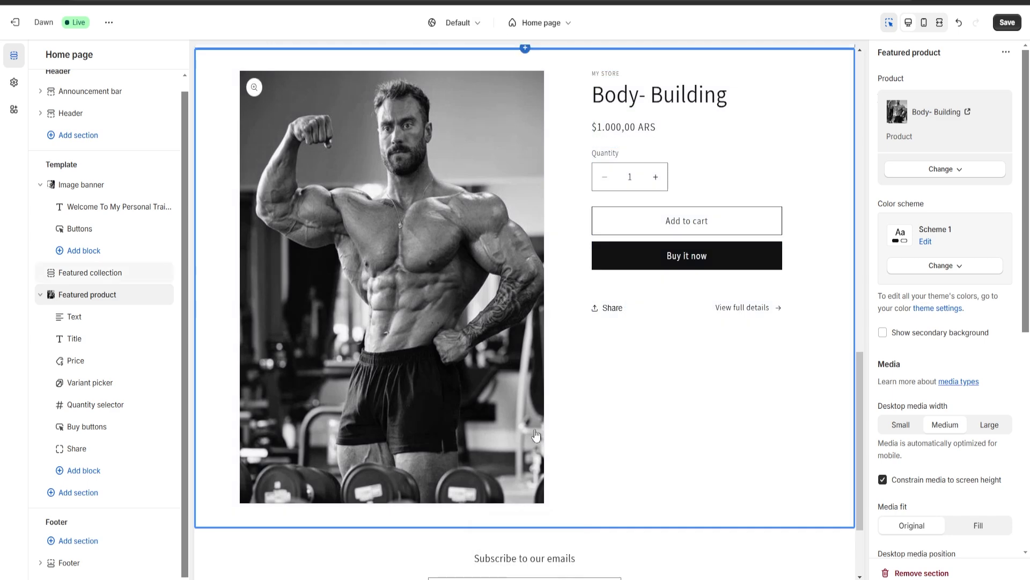
Change the featured product section's color scheme to Scheme 3 and check its look in the preview.
scroll(705, 195, down, 3)
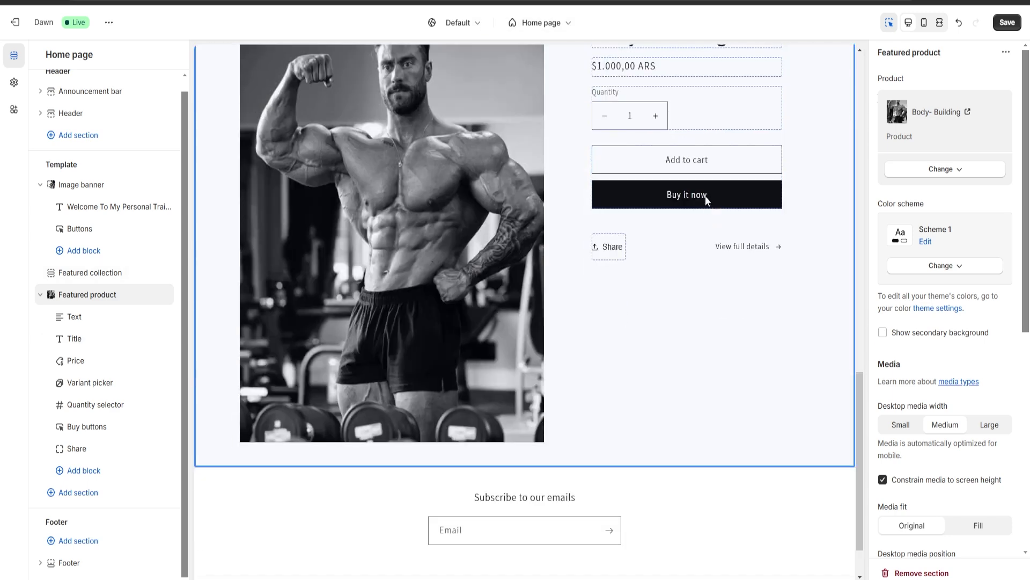
scroll(741, 288, up, 2)
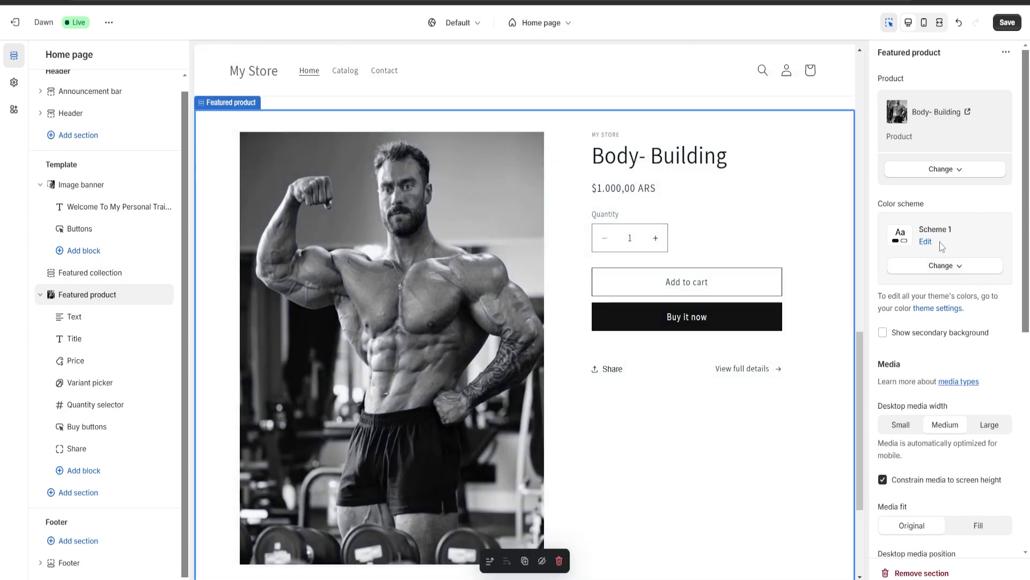
click(939, 266)
click(933, 359)
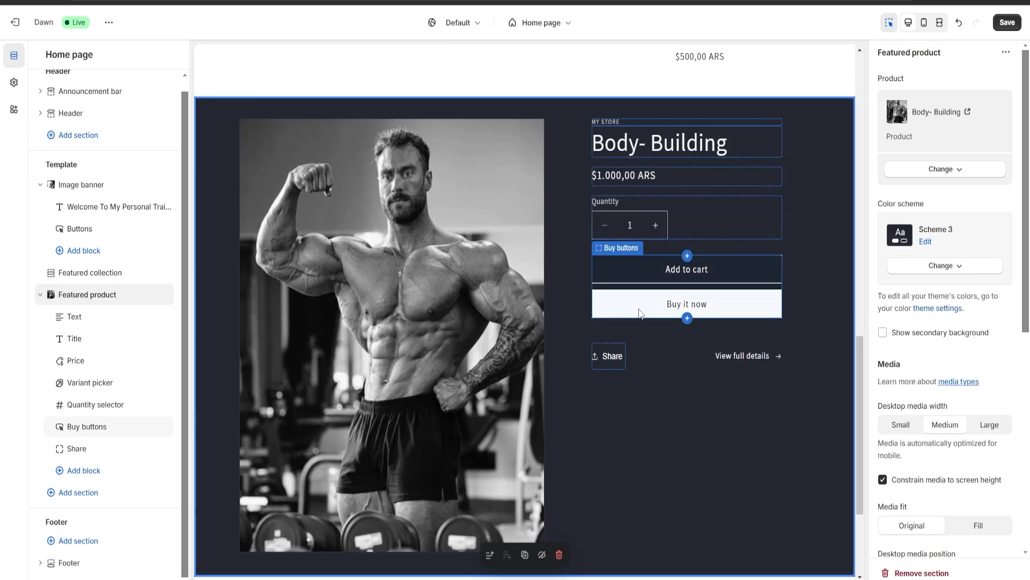
scroll(704, 399, up, 1)
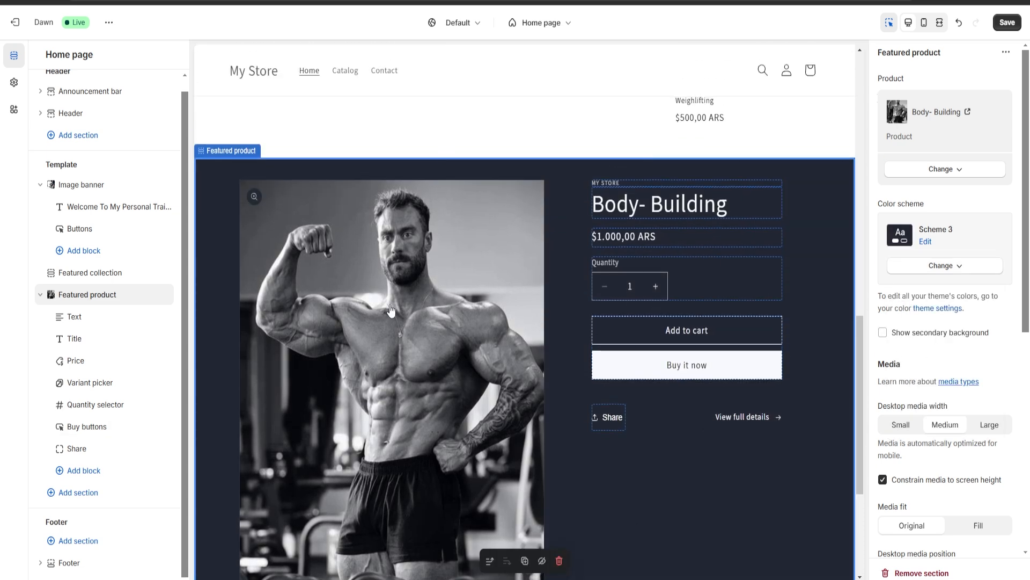
scroll(390, 311, down, 2)
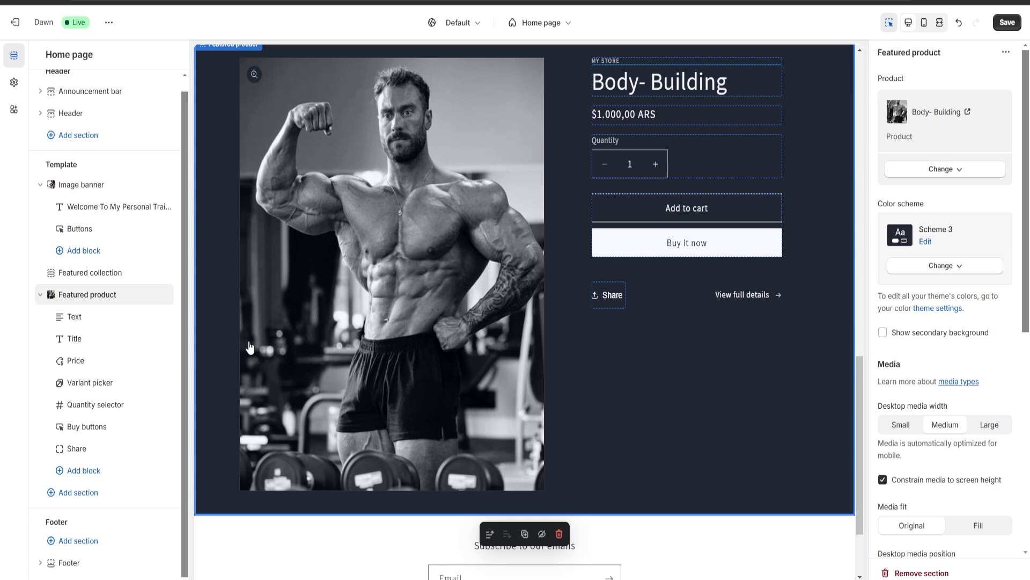
scroll(405, 375, down, 2)
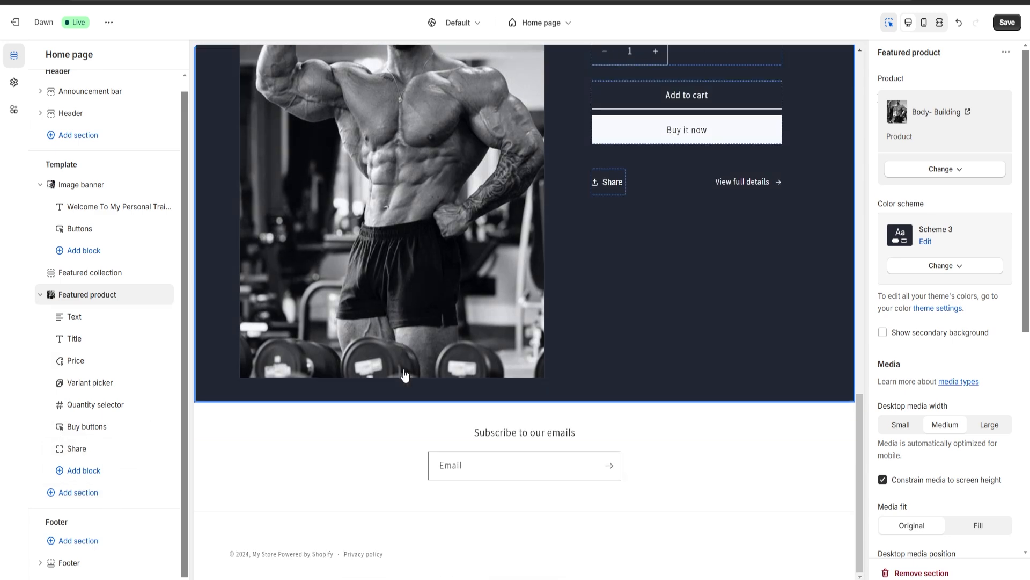
Try out a Featured collection section below the featured product and remove it again.
click(89, 493)
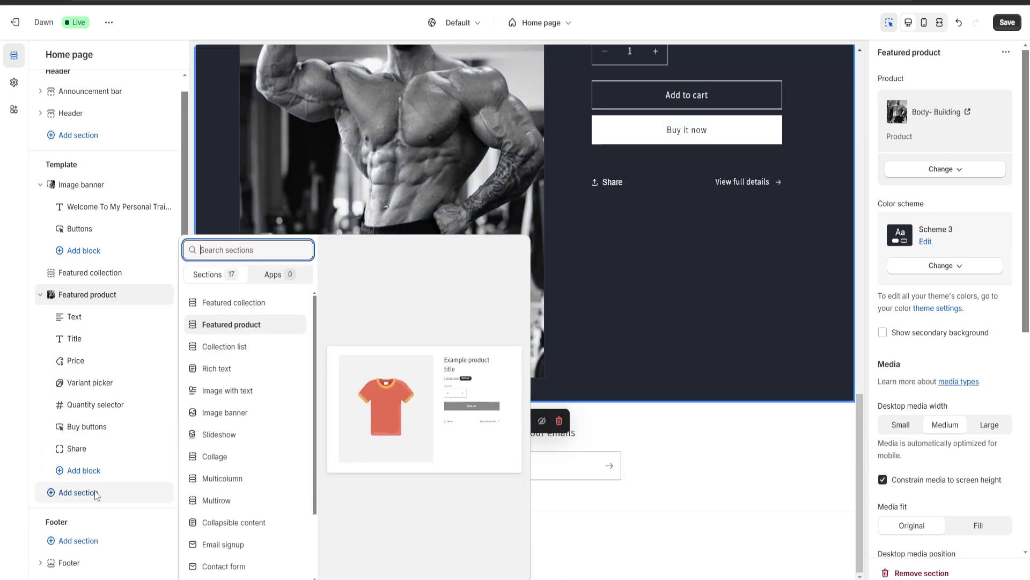
click(244, 308)
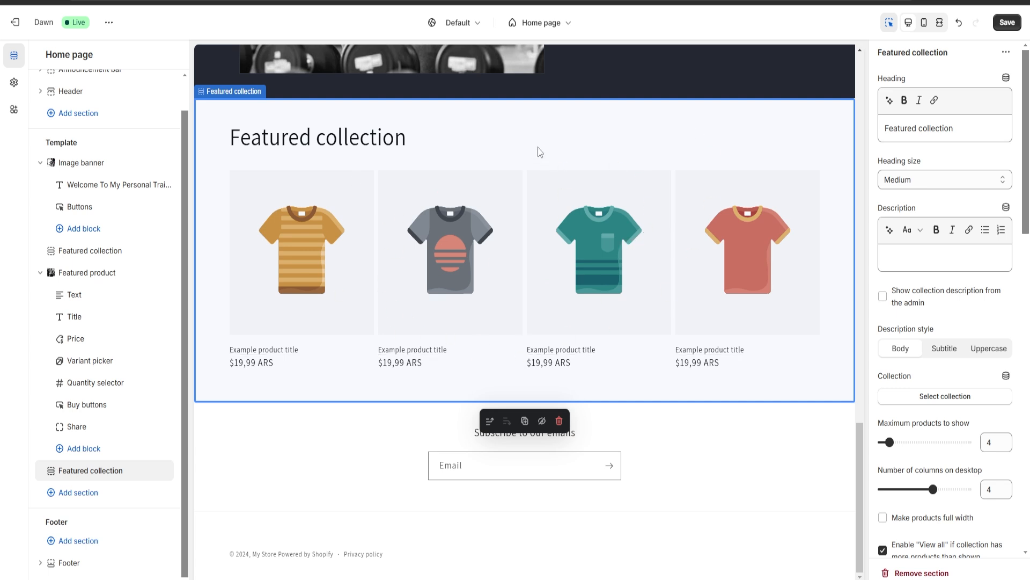
click(915, 574)
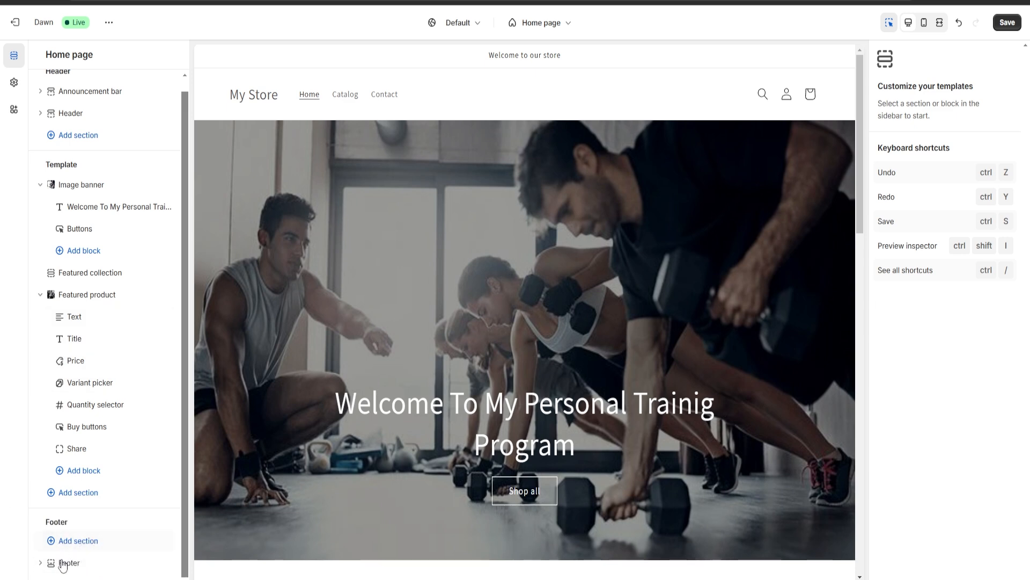
Look through the section types that can be added to the footer and the header.
click(59, 542)
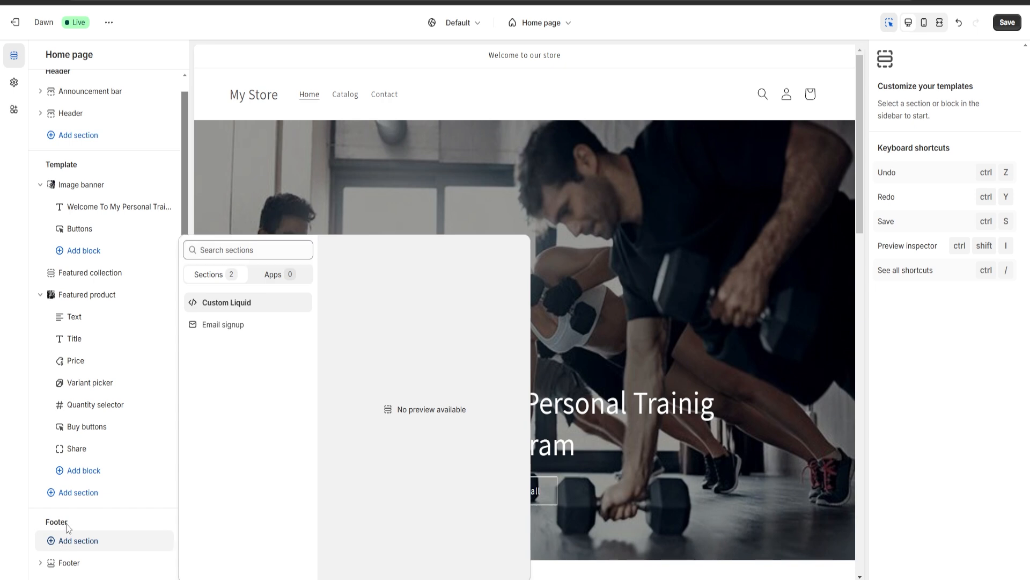
click(34, 525)
click(82, 138)
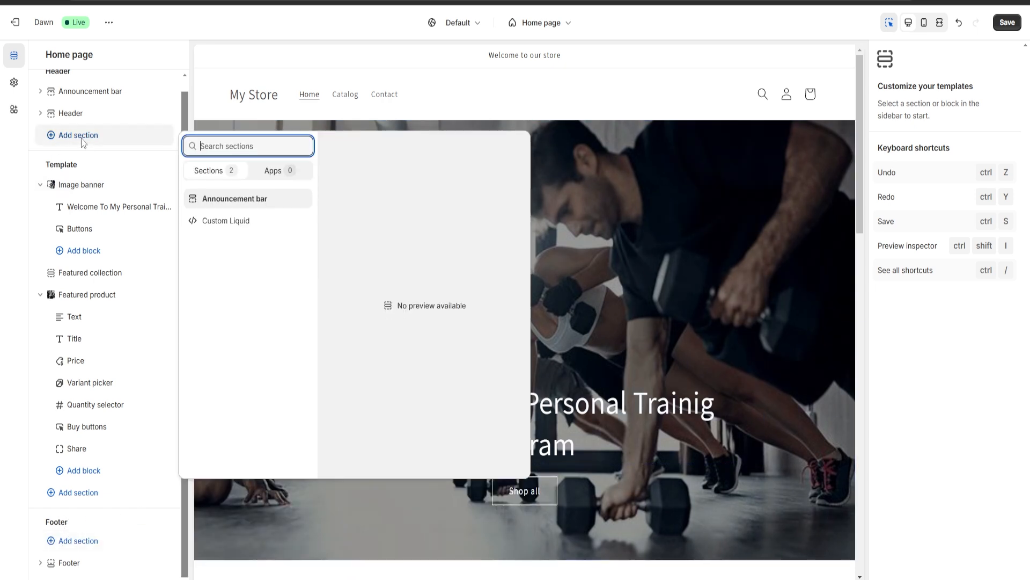
click(224, 109)
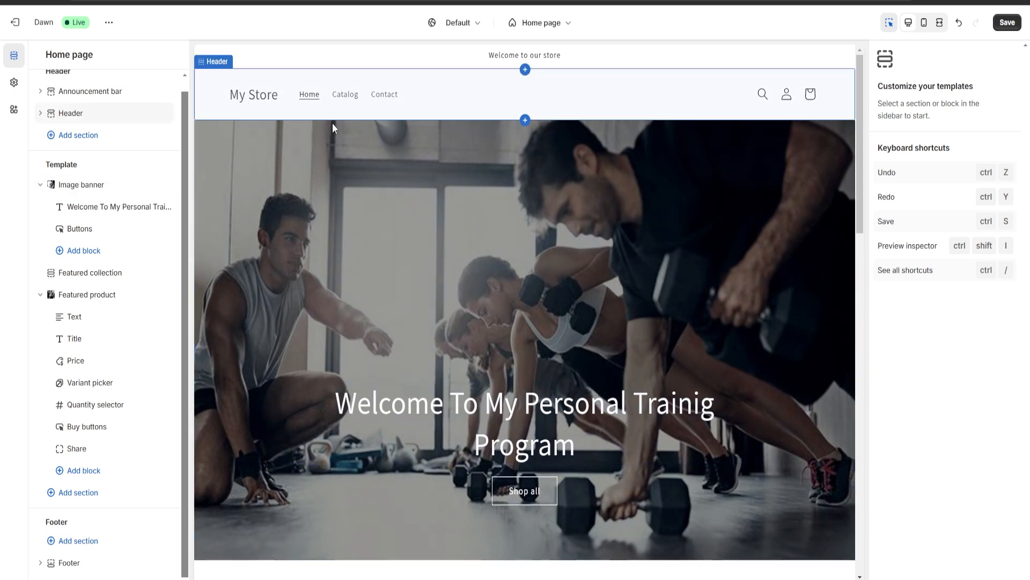
Save the theme changes and leave the editor for the store admin's home page.
click(1012, 23)
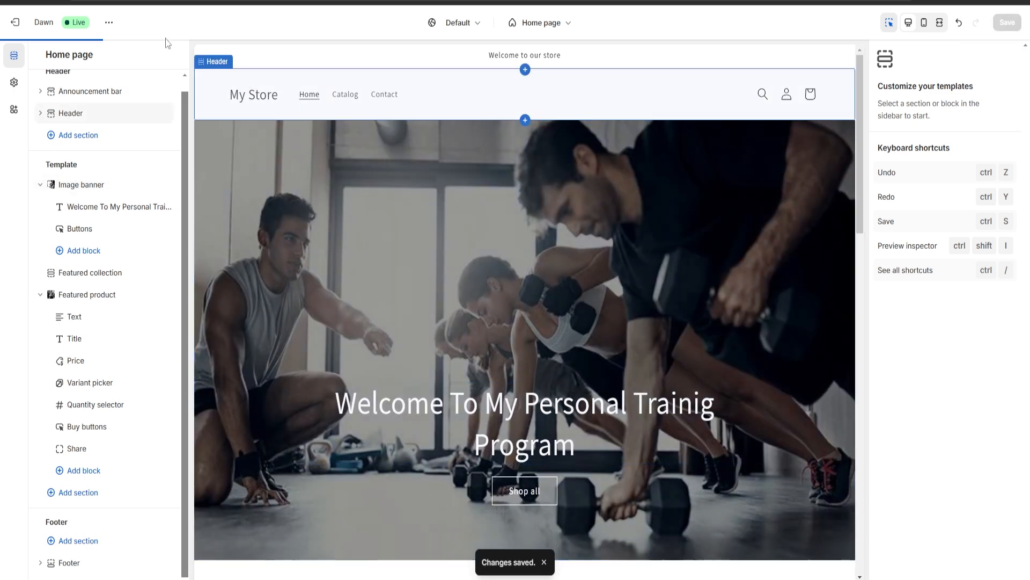
click(14, 23)
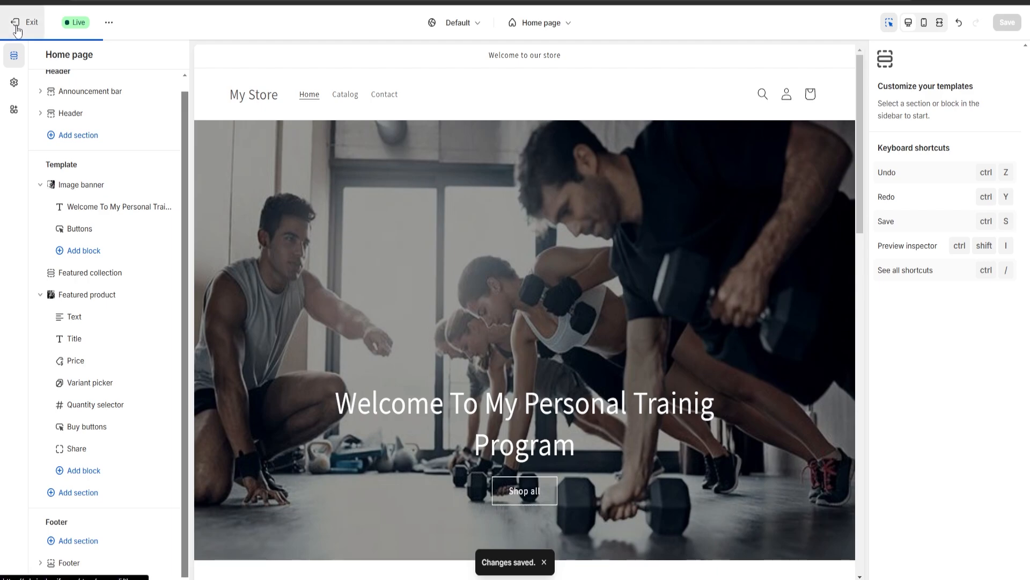
click(35, 57)
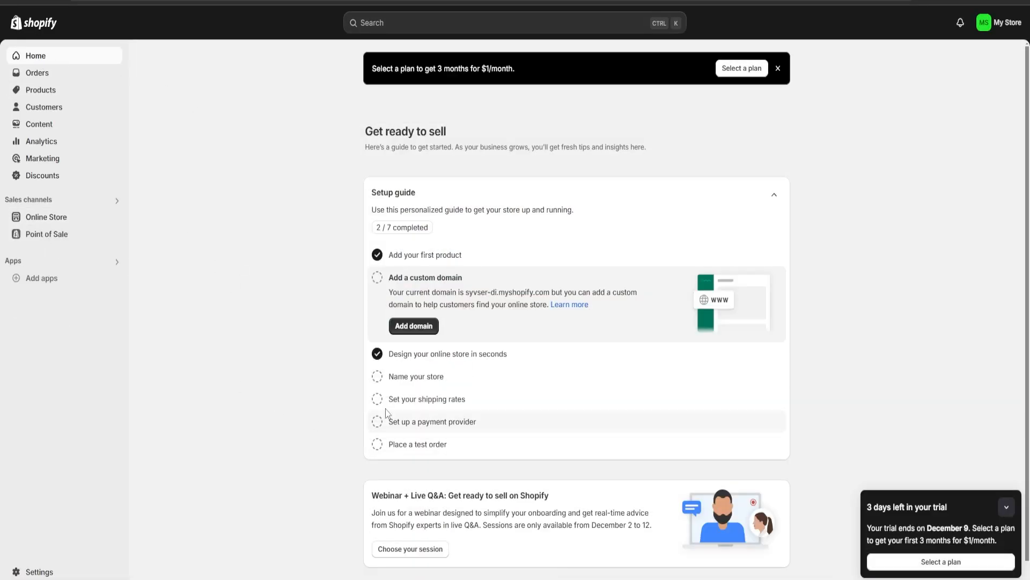
Rename the store to "Personal Training Service" from the setup guide, save it and close the settings.
click(396, 379)
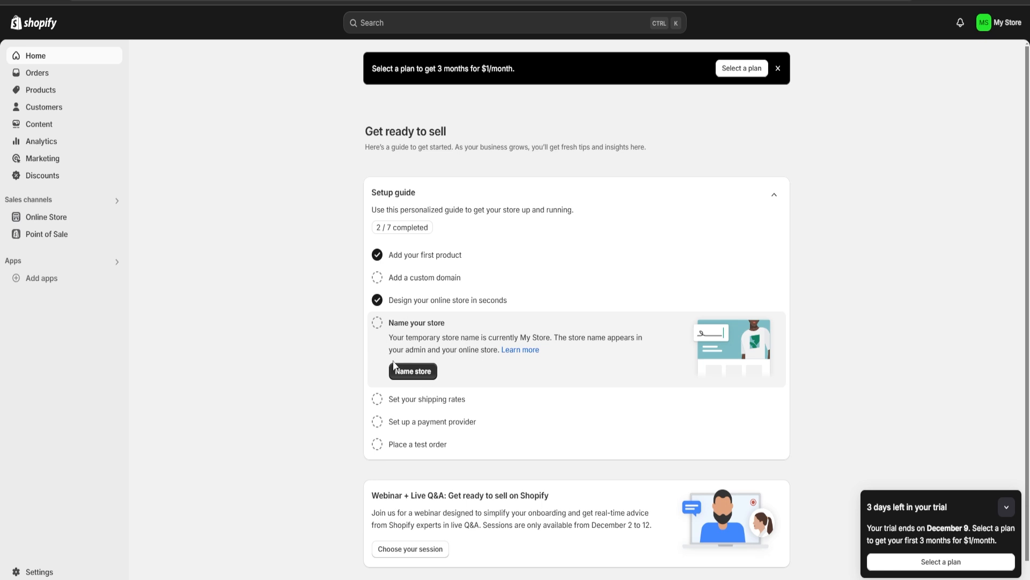
click(394, 369)
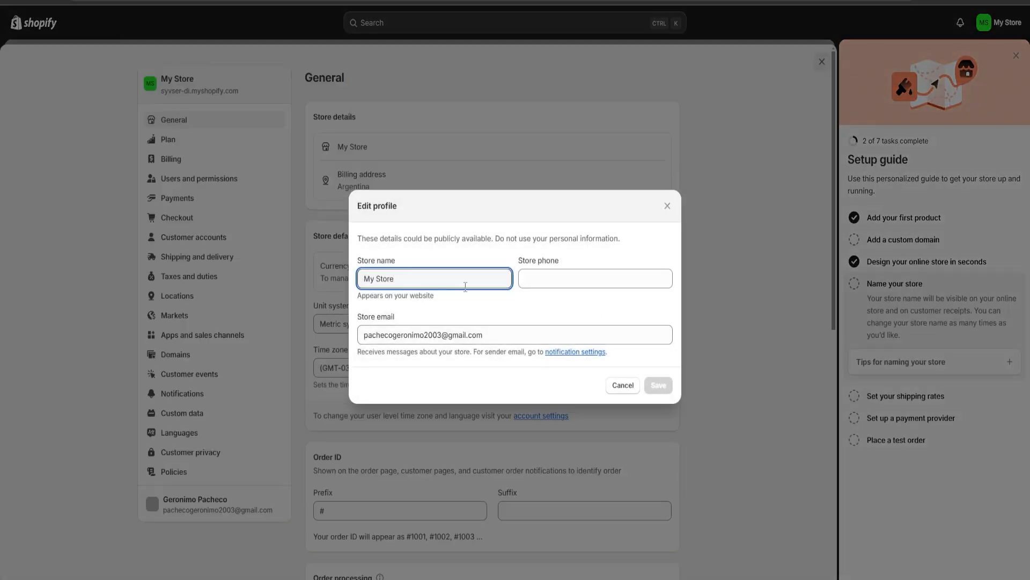
drag(428, 280, 366, 270)
key(BackSpace)
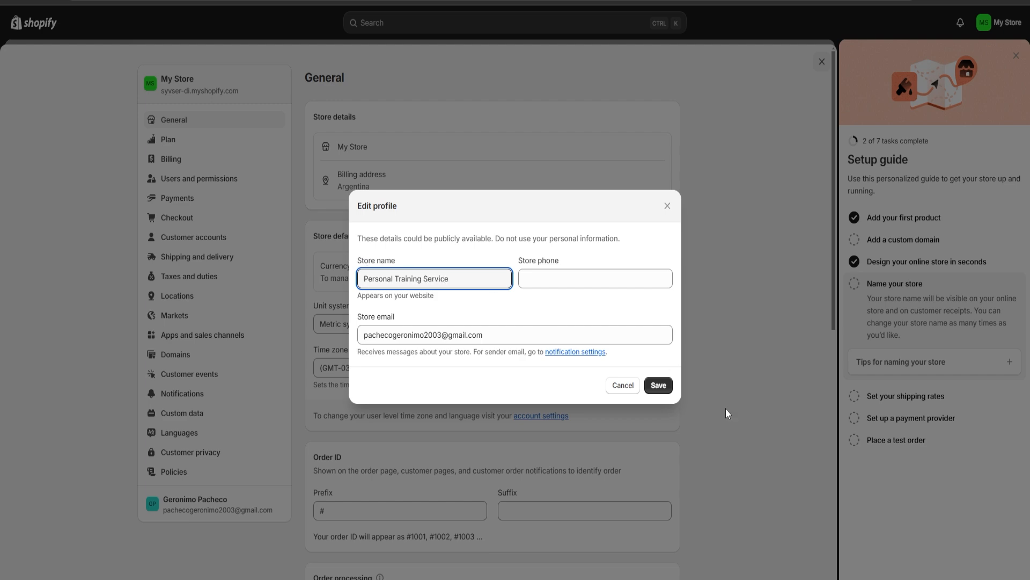
click(658, 385)
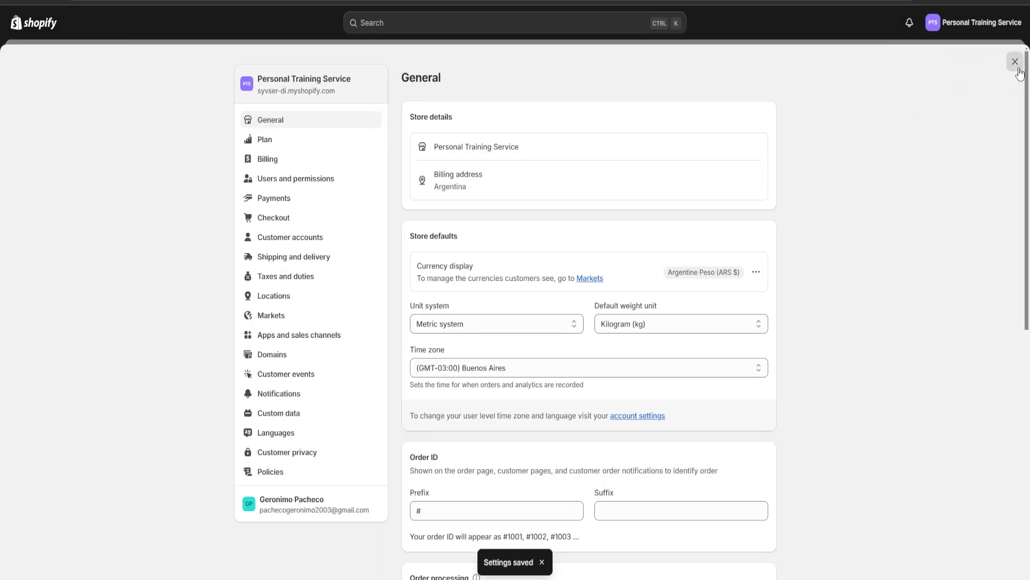
click(1018, 67)
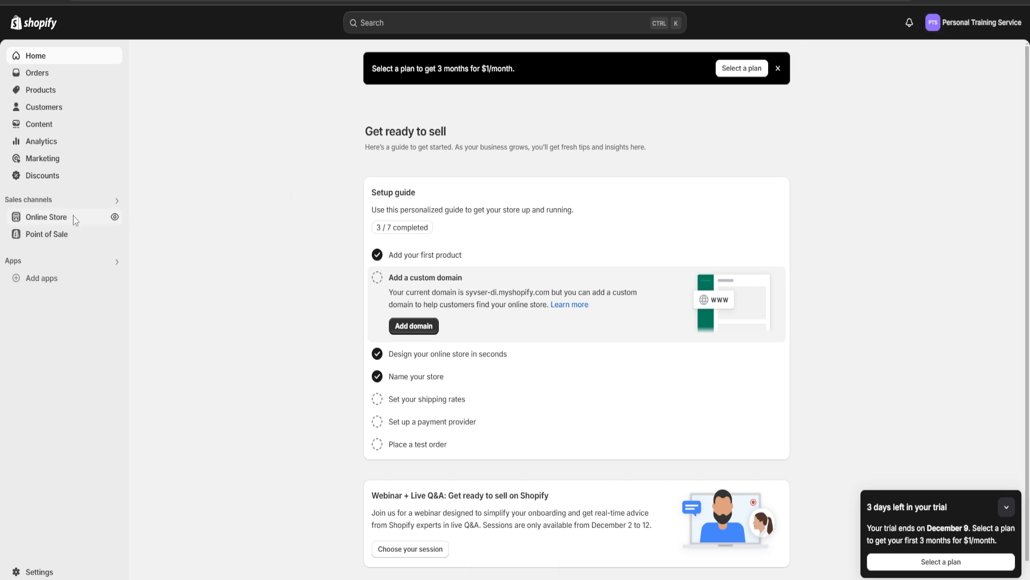
Open the Dawn theme in the editor from the Online Store channel to check the store name, and return to the themes page.
click(55, 218)
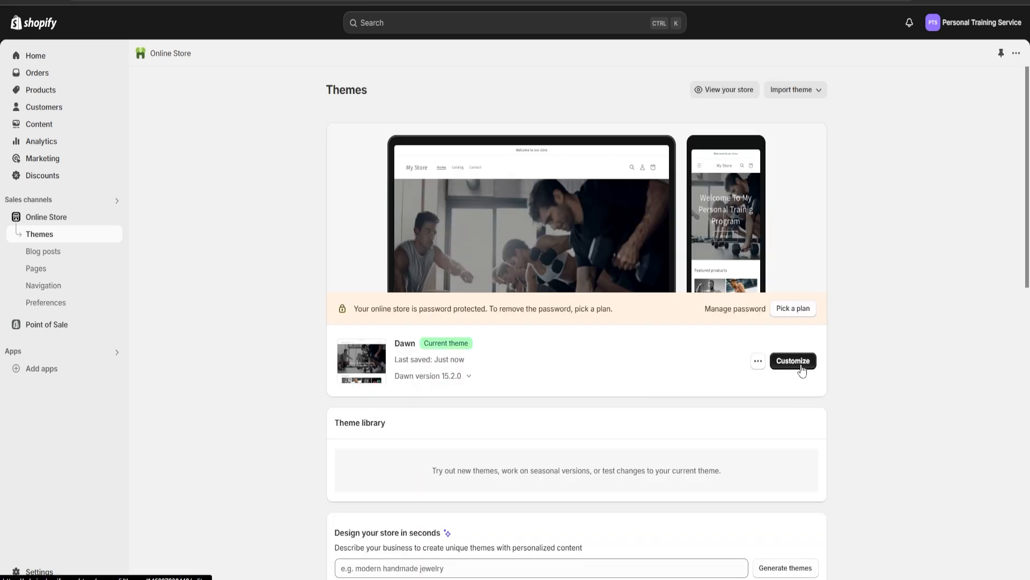
click(800, 365)
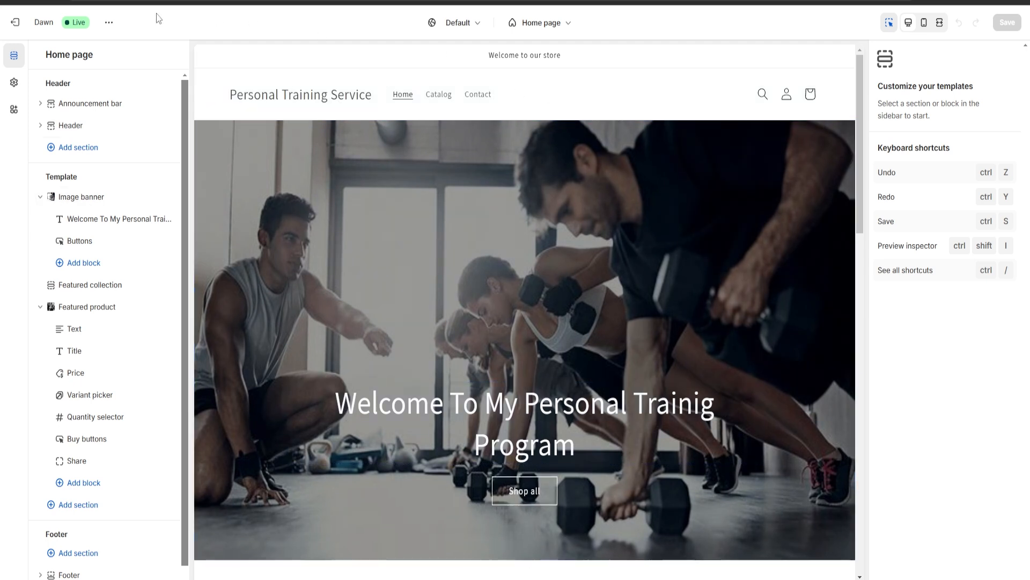
click(15, 28)
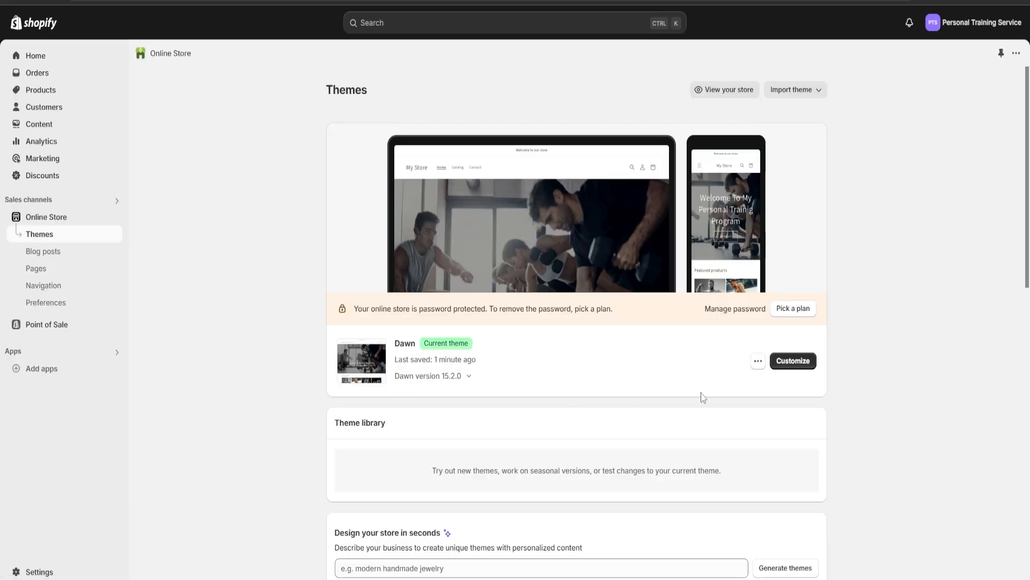
Preview the Dawn storefront's home page from header to featured product, and close the preview.
click(758, 363)
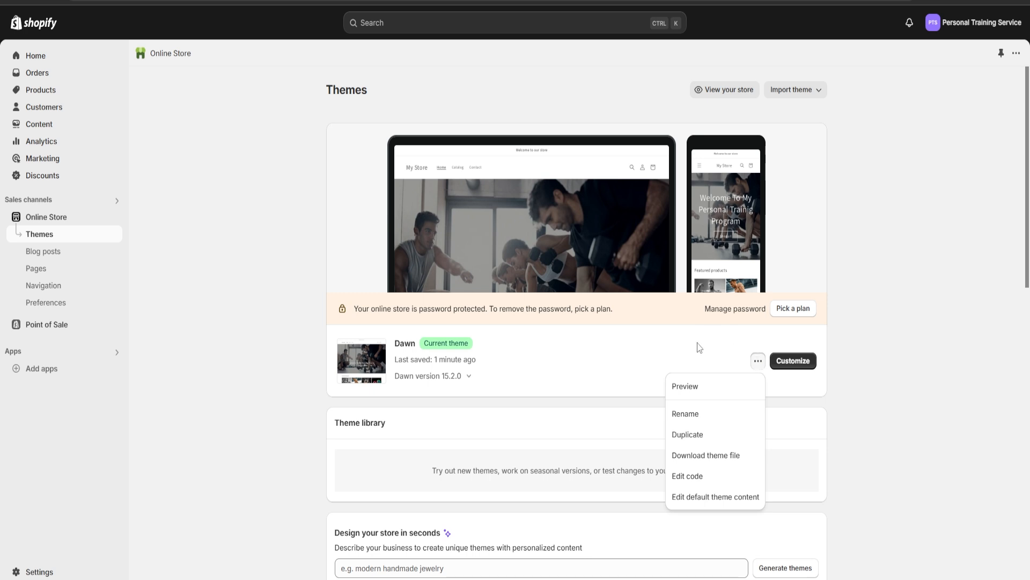
click(698, 391)
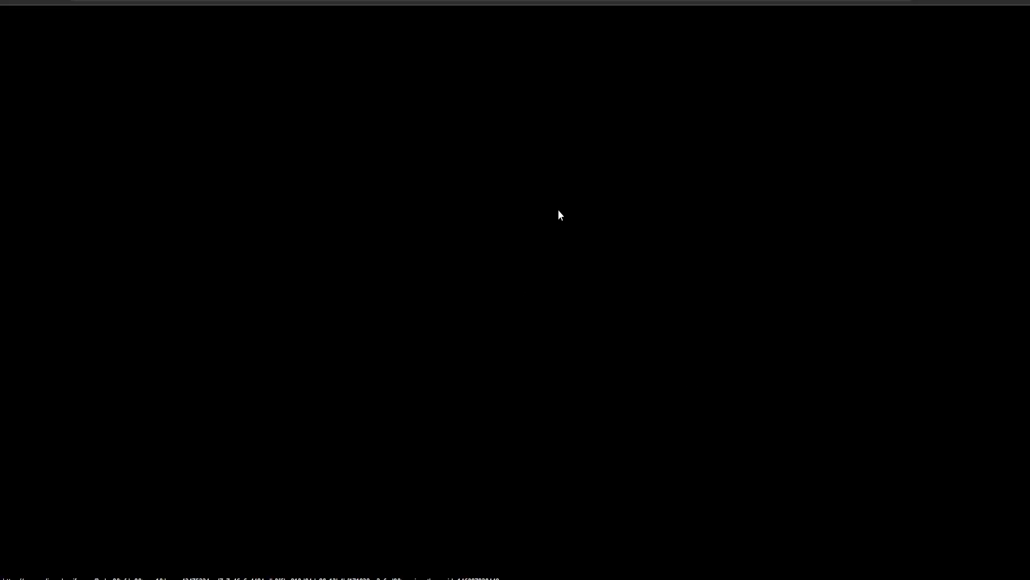
scroll(540, 162, down, 2)
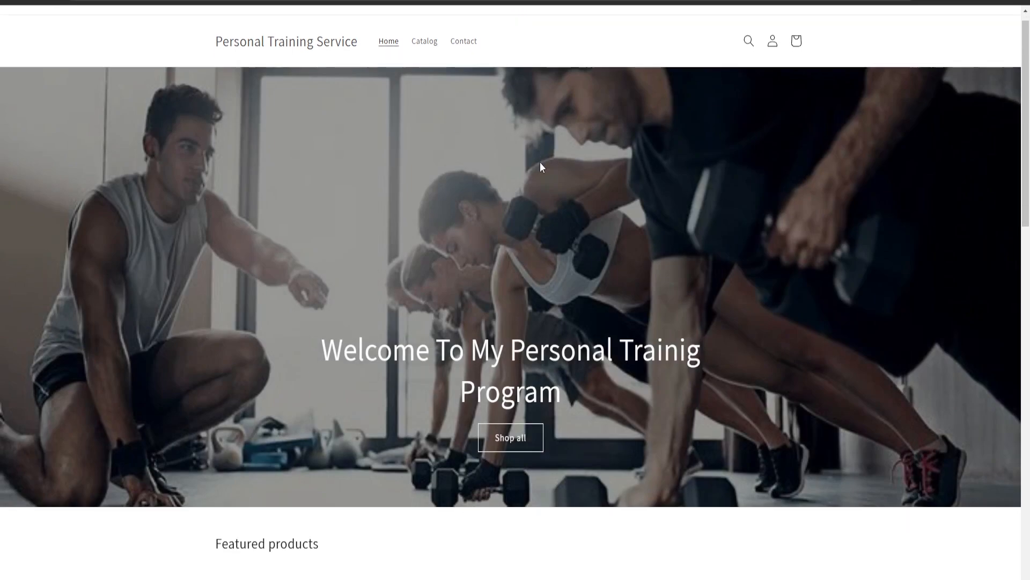
scroll(540, 163, down, 15)
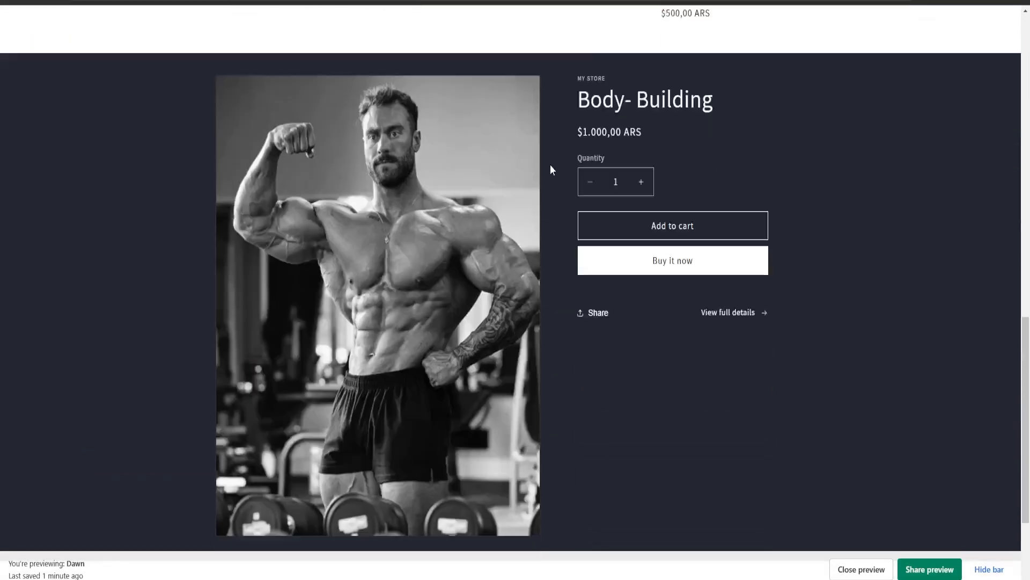
scroll(551, 165, up, 15)
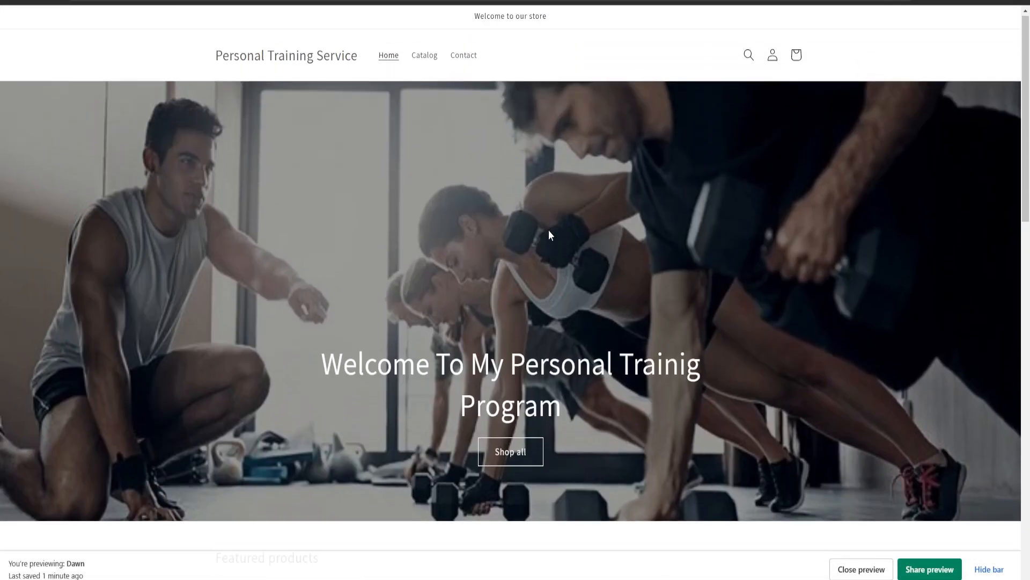
key(ctrl+w)
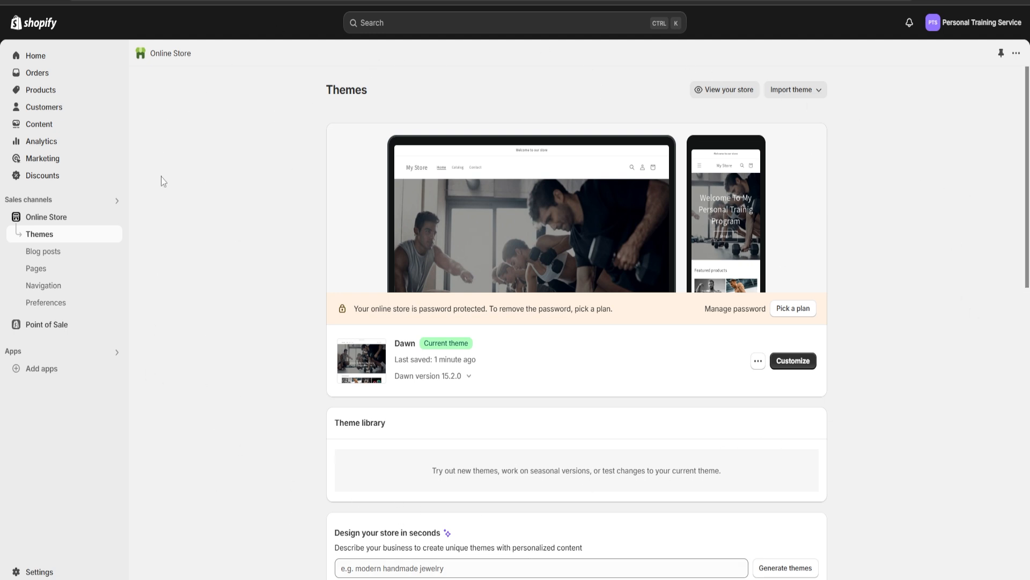
Look through the Analytics dashboard's cards on sales, sessions, orders, conversion rate, customers and session locations.
click(46, 147)
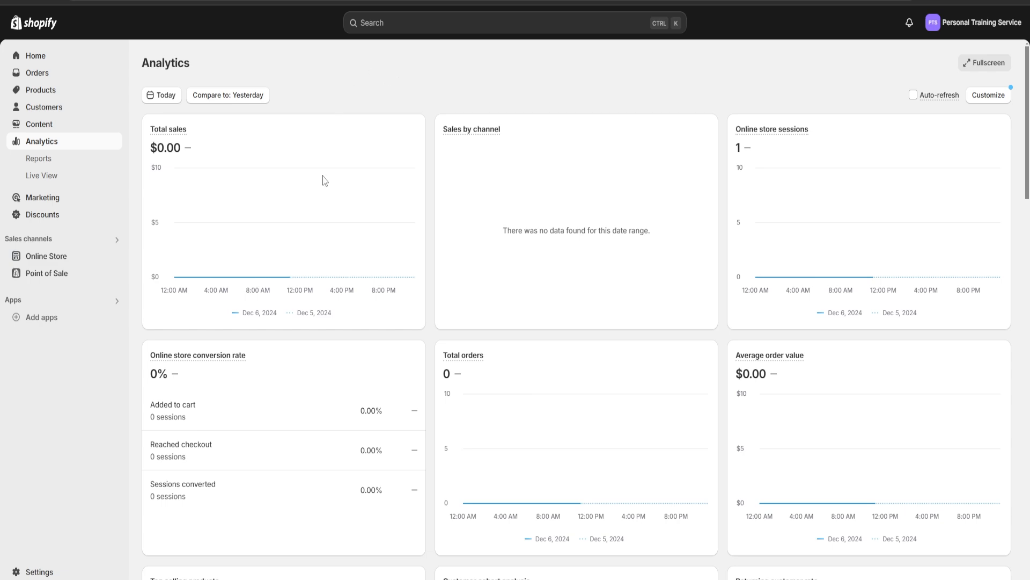
scroll(472, 281, down, 9)
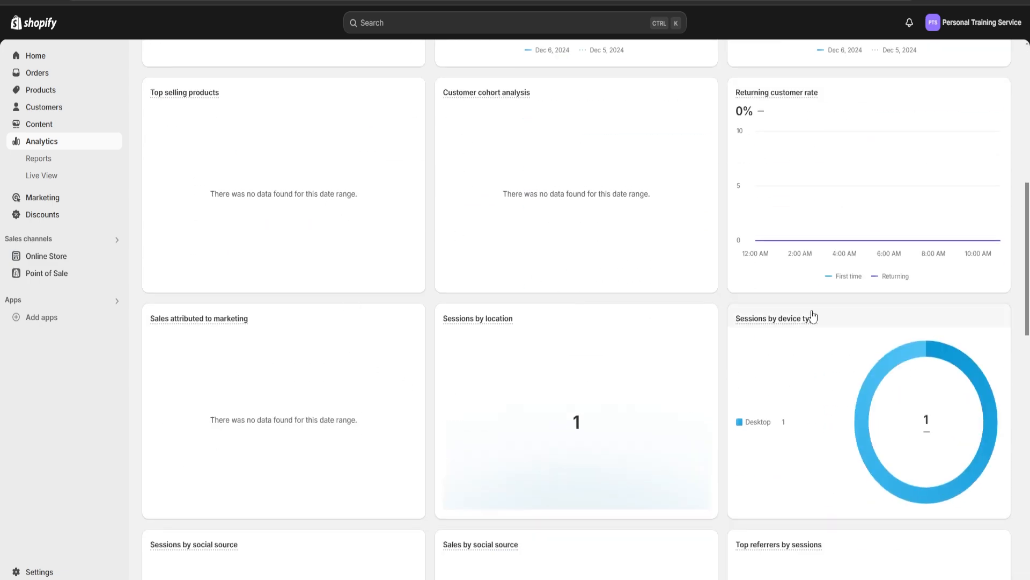
scroll(814, 317, up, 9)
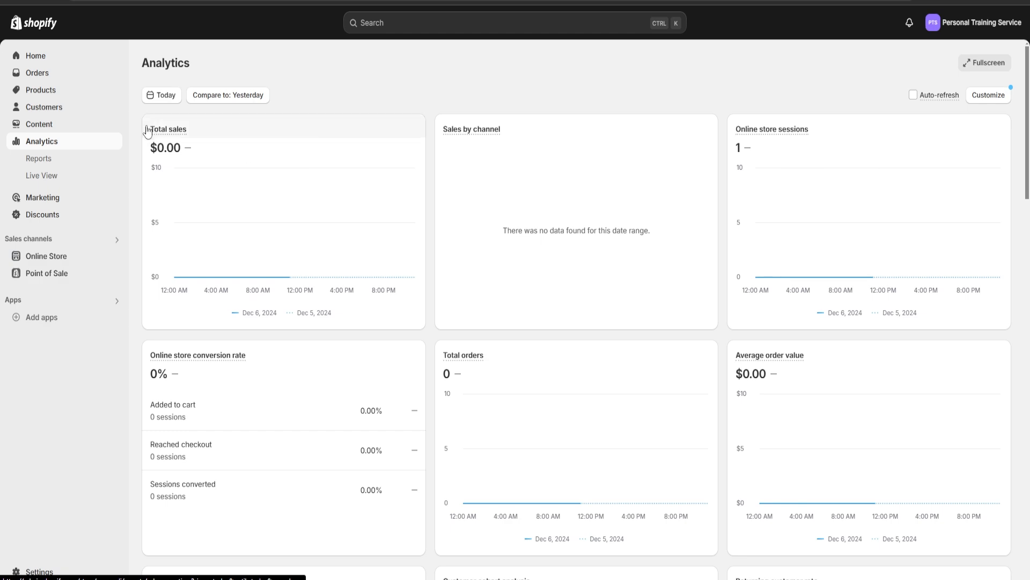
scroll(464, 305, down, 2)
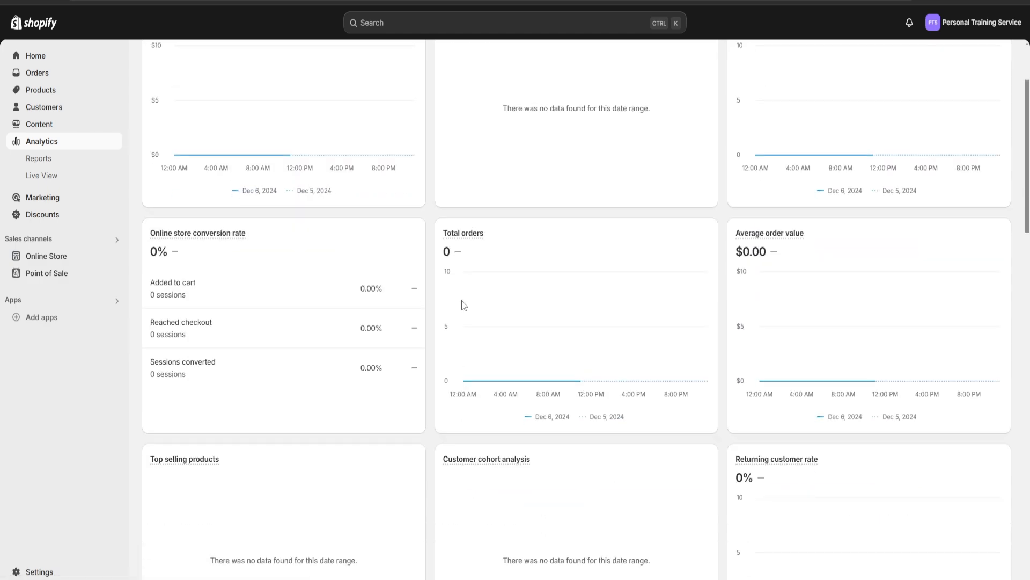
mouse_move(455, 236)
scroll(519, 348, down, 3)
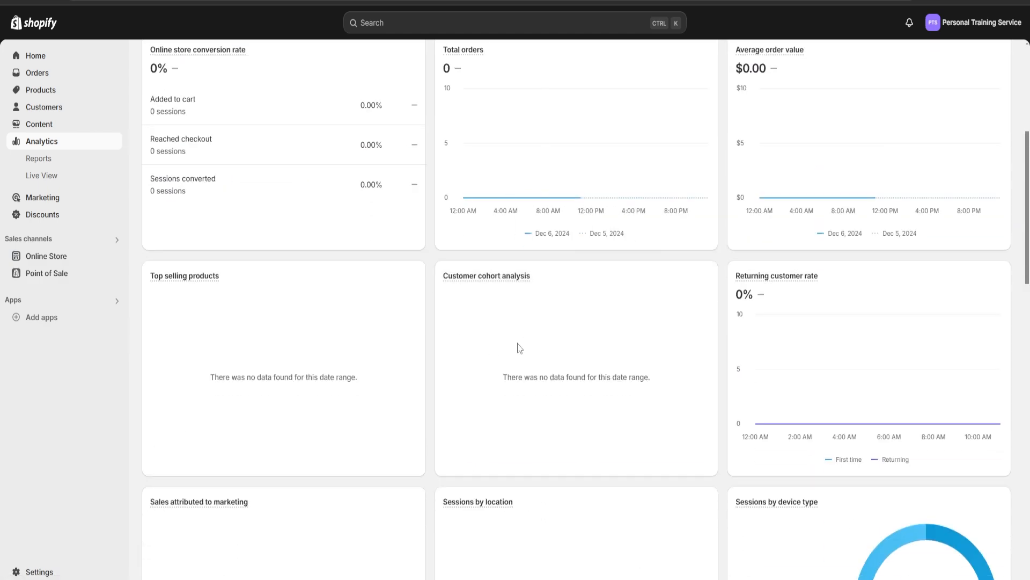
scroll(633, 255, down, 3)
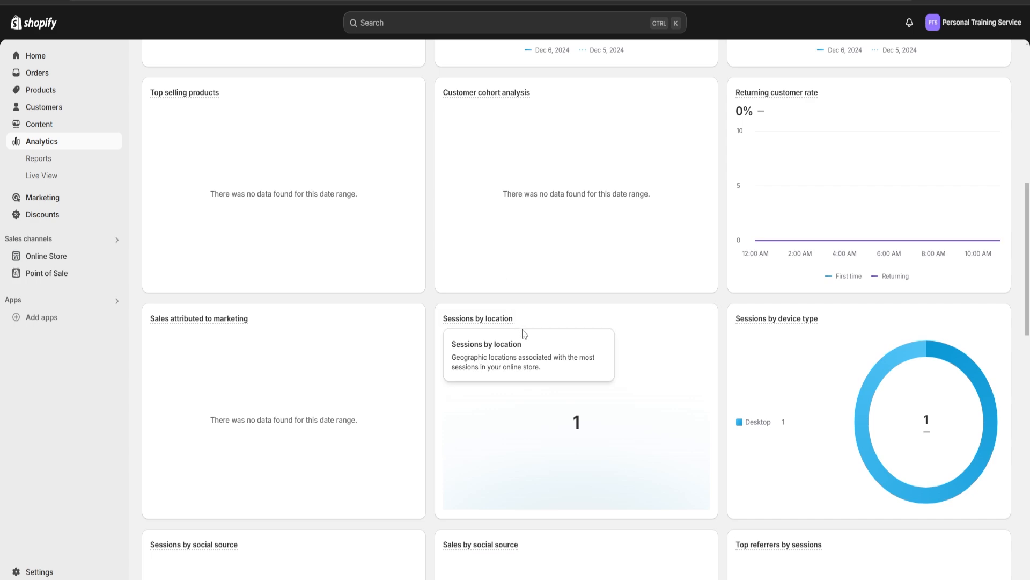
scroll(604, 296, up, 8)
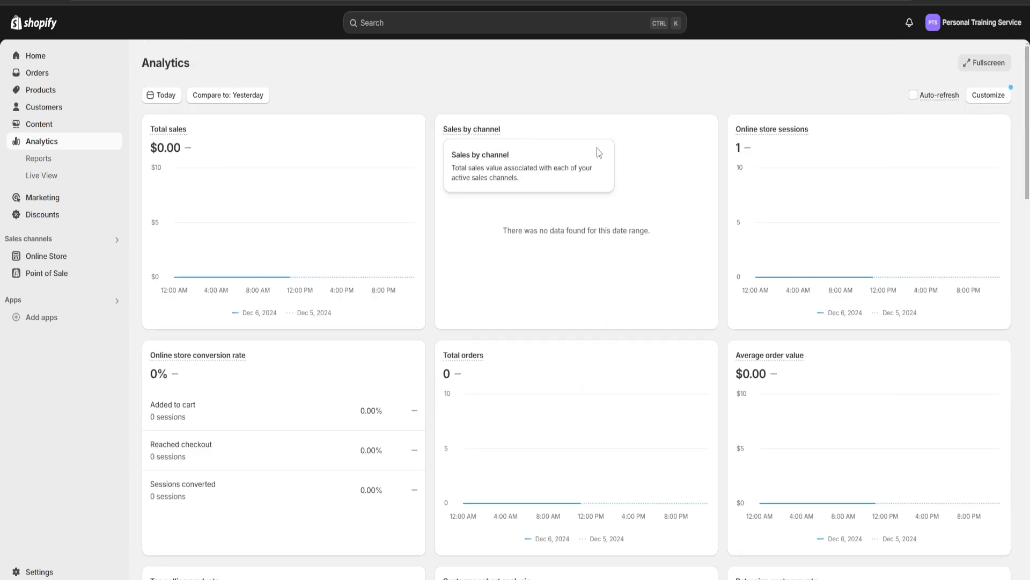
scroll(786, 177, down, 2)
mouse_move(756, 241)
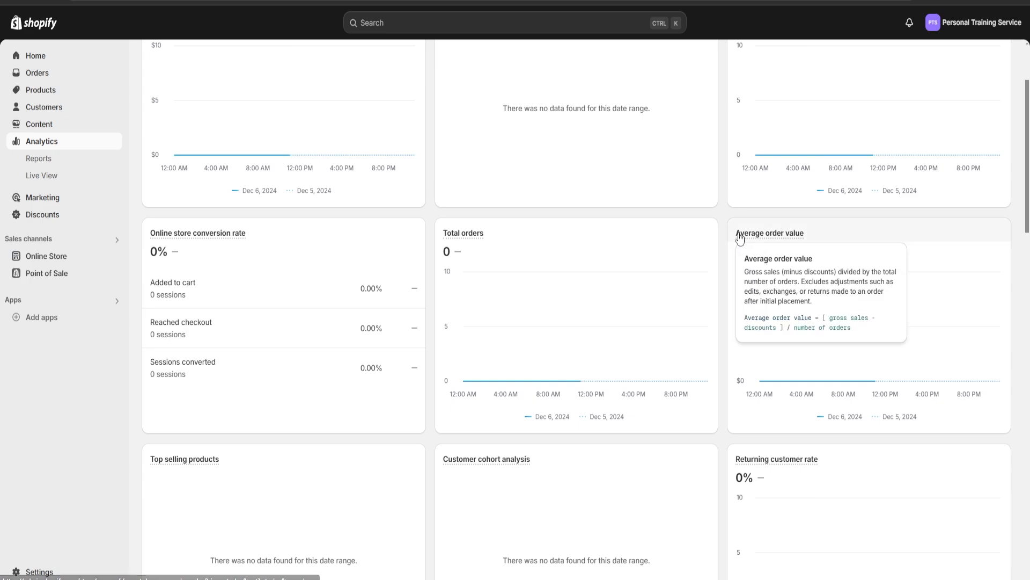
scroll(655, 295, down, 5)
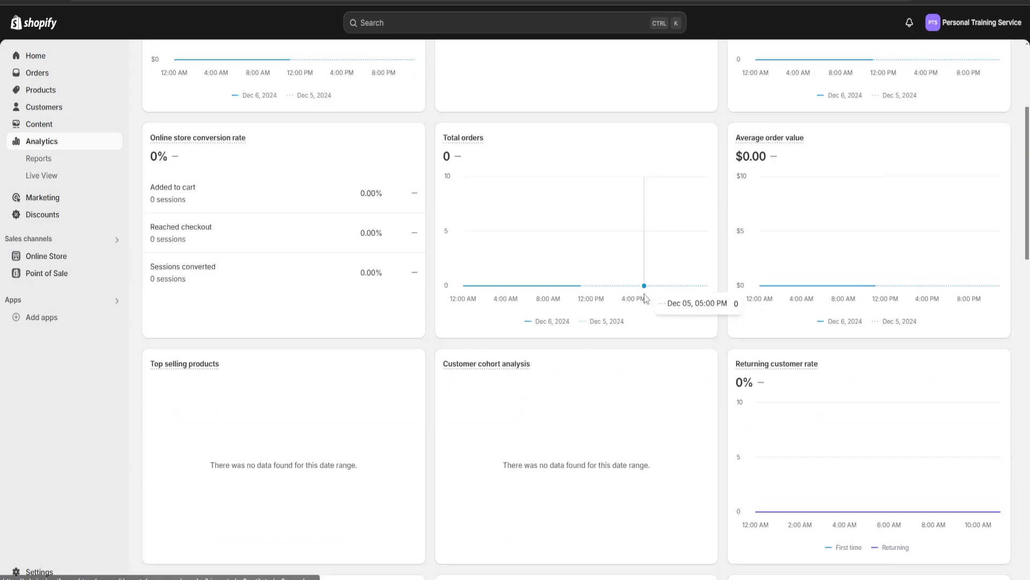
mouse_move(448, 387)
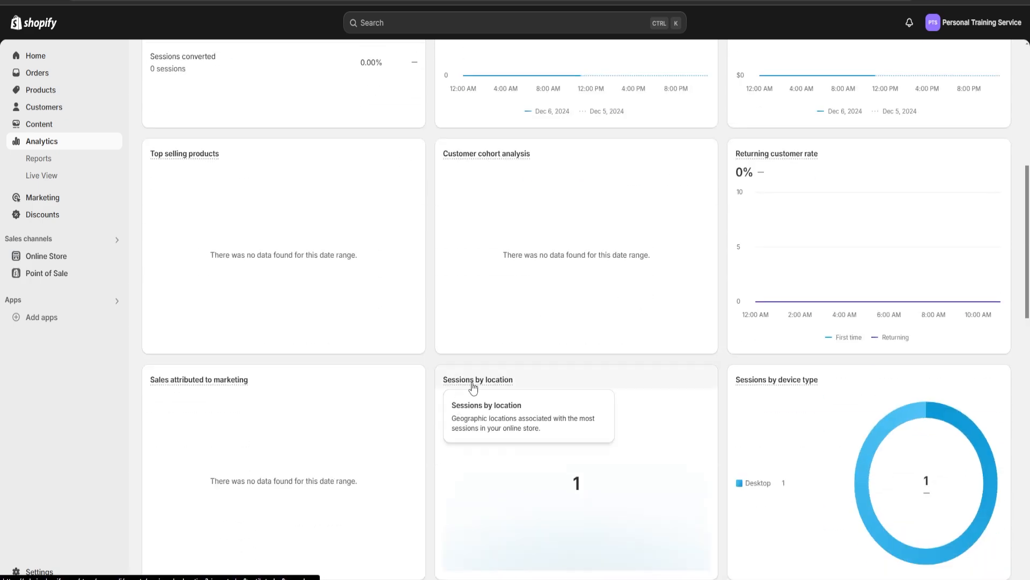
scroll(557, 349, up, 7)
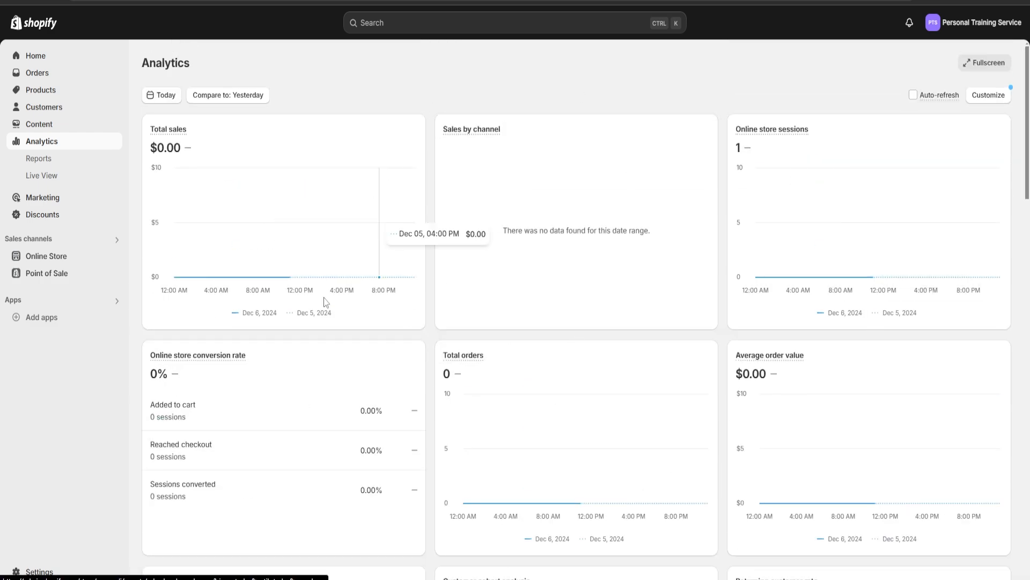
scroll(338, 295, down, 5)
scroll(309, 313, up, 5)
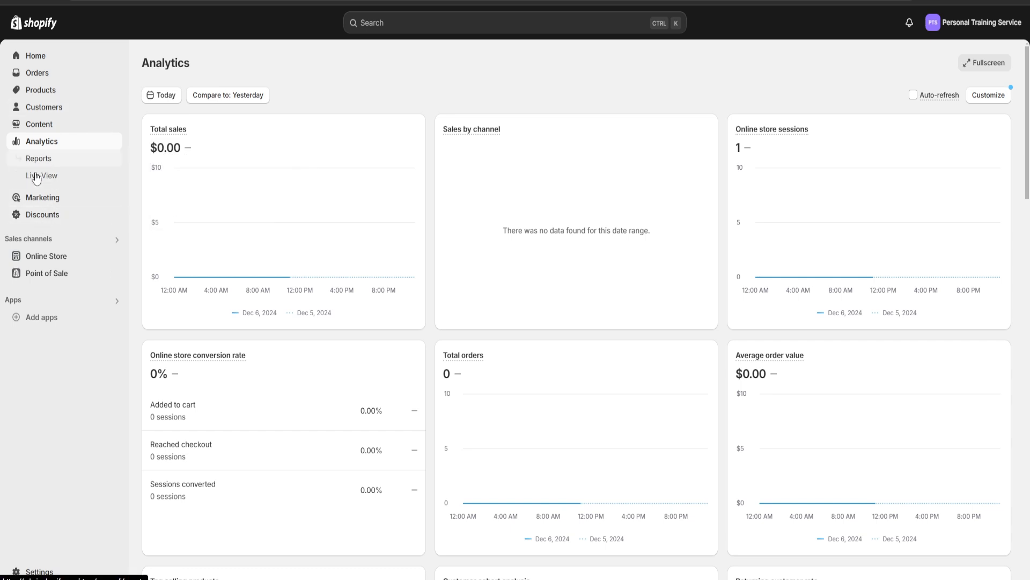
Start a new discount of the type Amount off products and look over its settings form.
click(36, 217)
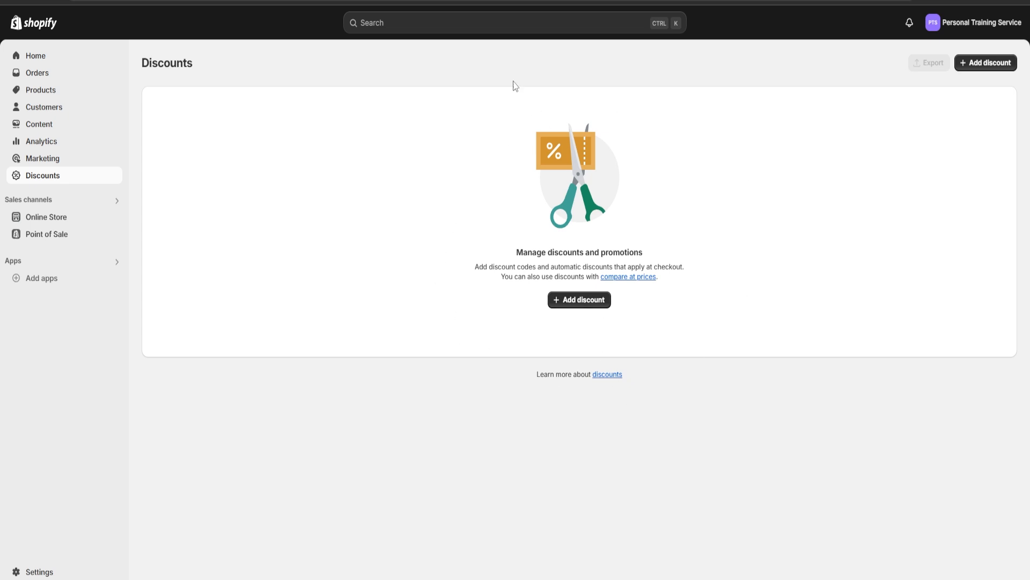
click(571, 303)
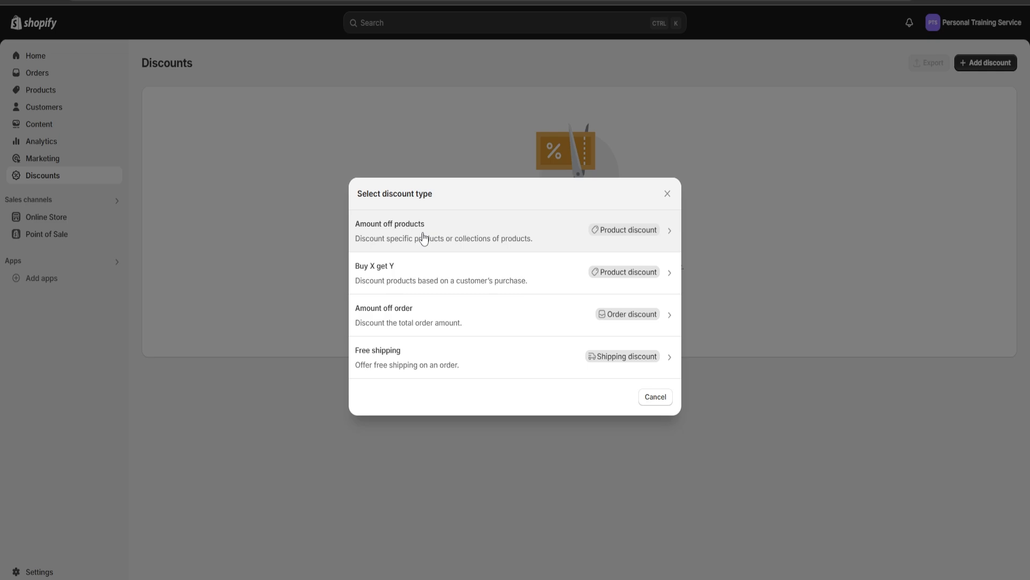
click(520, 246)
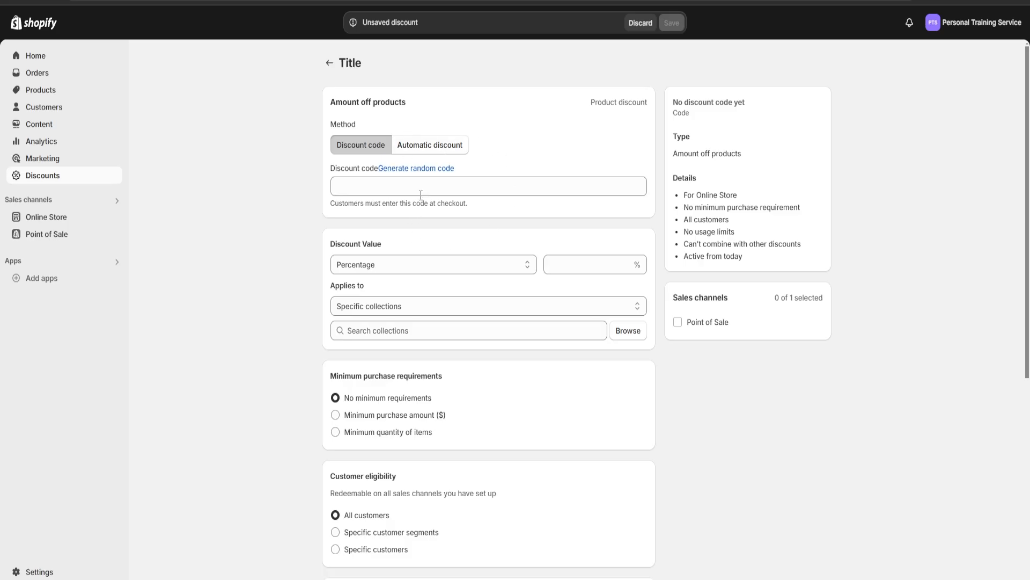
scroll(428, 317, down, 5)
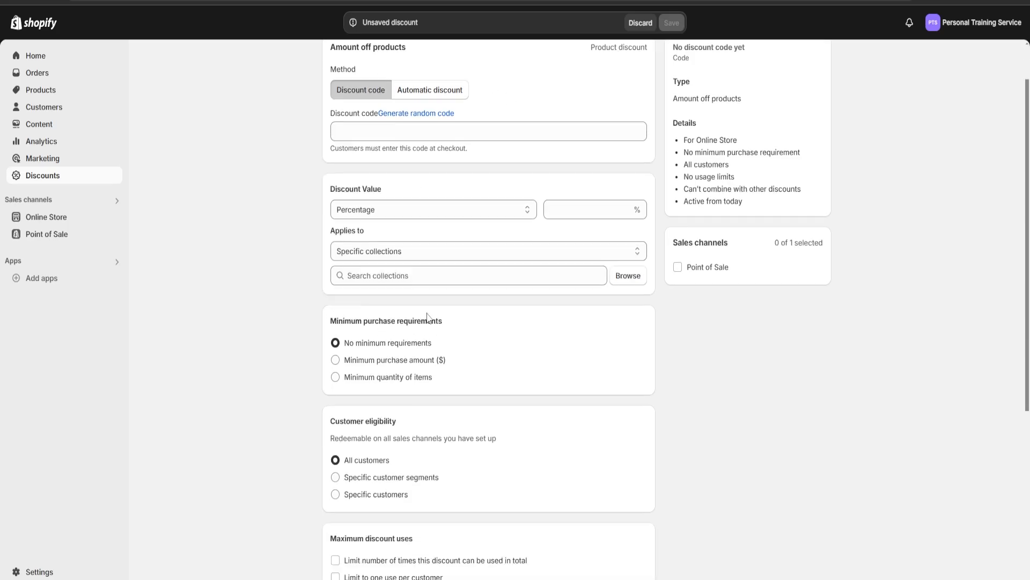
scroll(451, 298, up, 5)
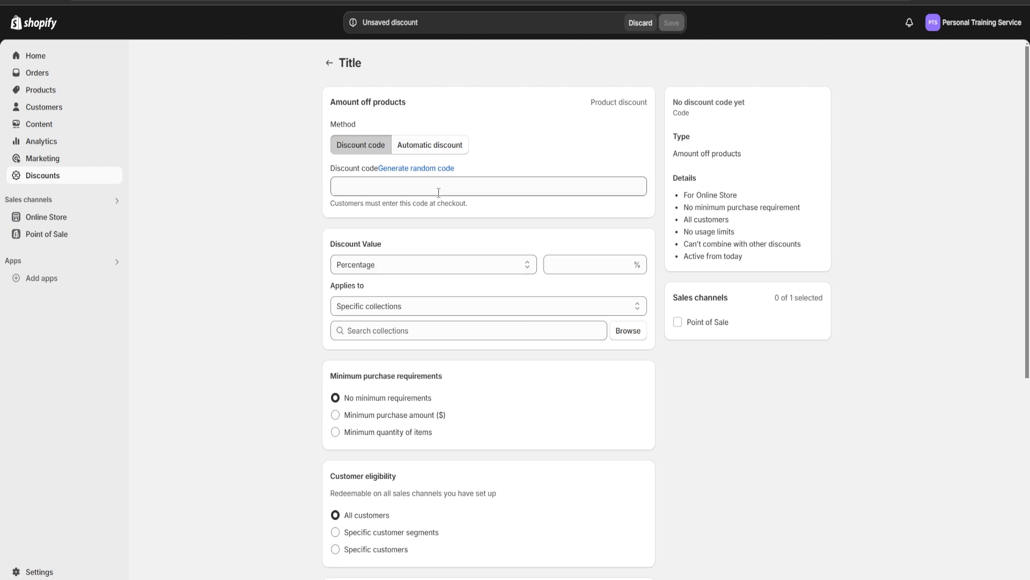
Try out a randomly generated discount code and clear it again.
click(418, 170)
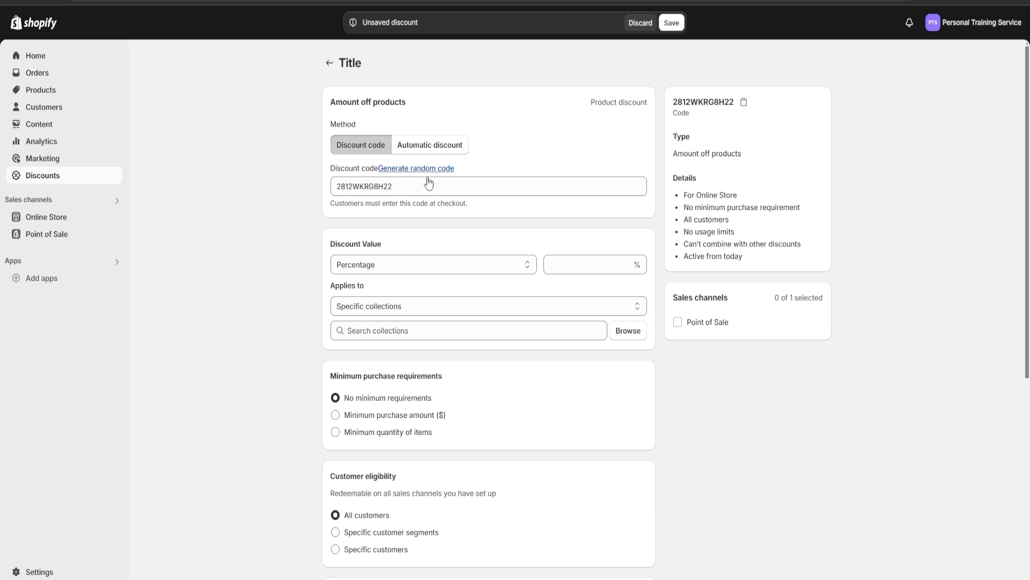
click(436, 183)
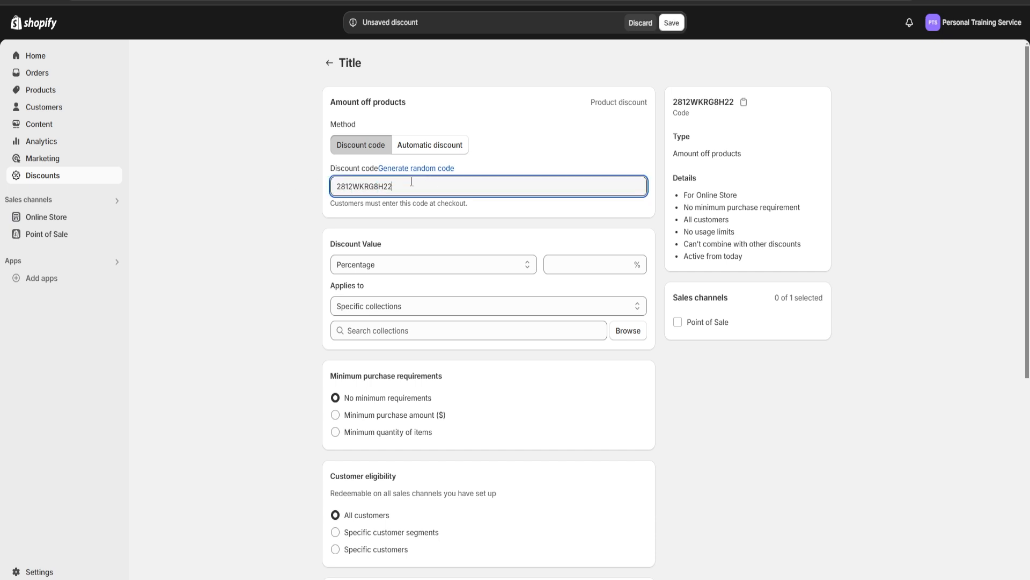
drag(401, 182, 290, 186)
key(BackSpace)
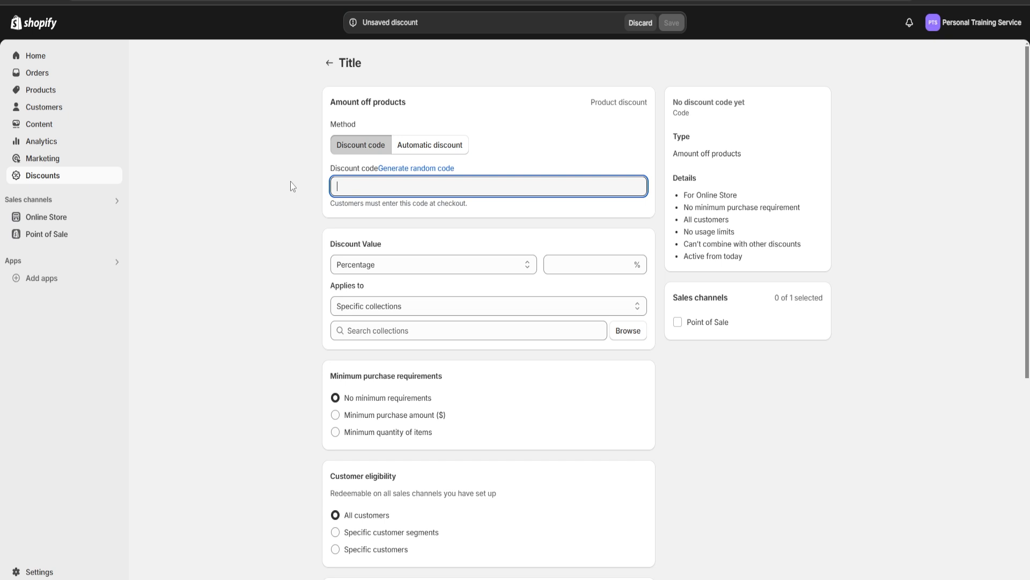
Set the discount code to PersonalTraining101.
text(PersonalTr)
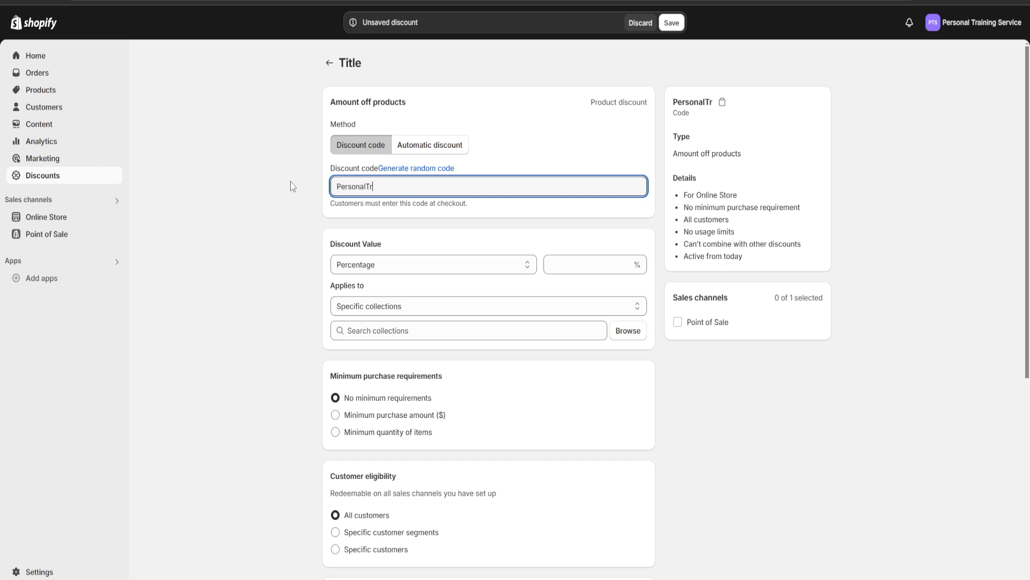
text(aining101)
click(547, 135)
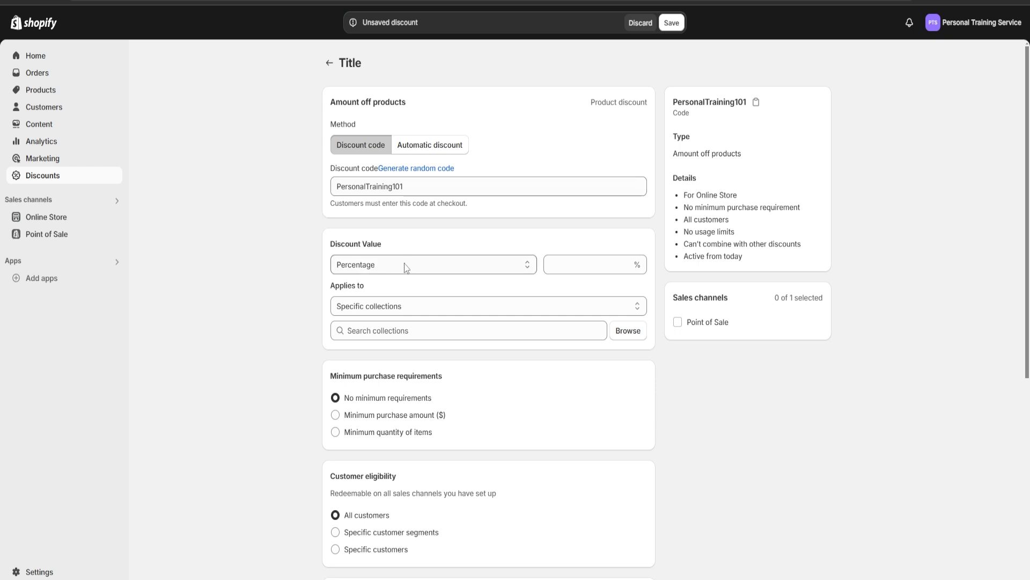
Set the discount value to a percentage of 10%.
scroll(486, 260, down, 3)
scroll(492, 284, up, 1)
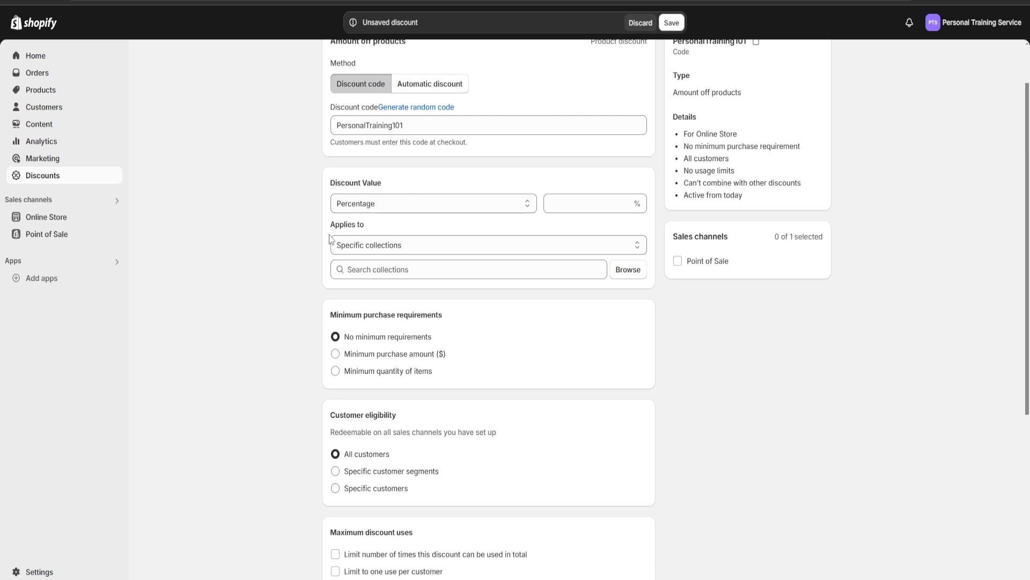
click(420, 206)
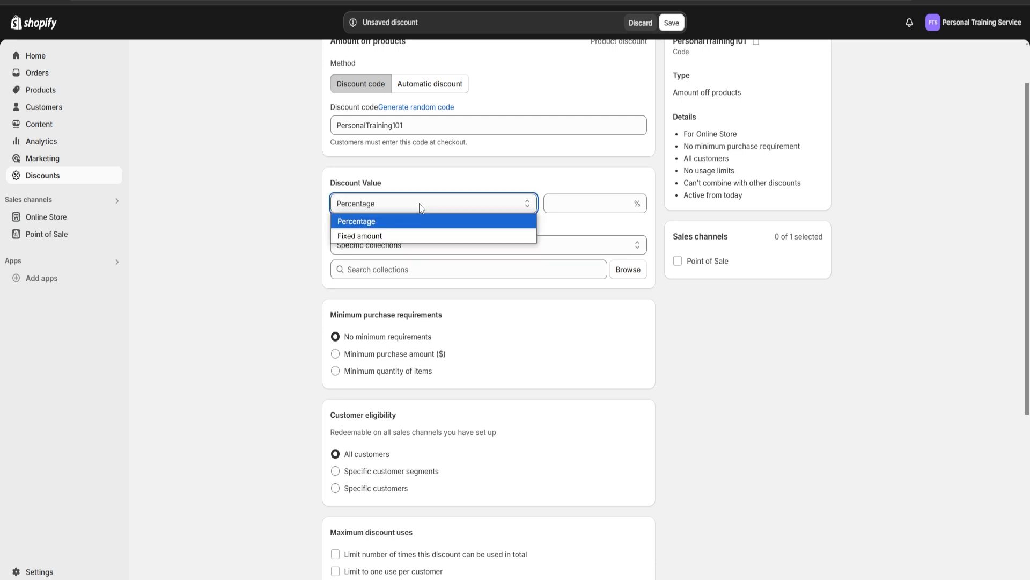
click(372, 222)
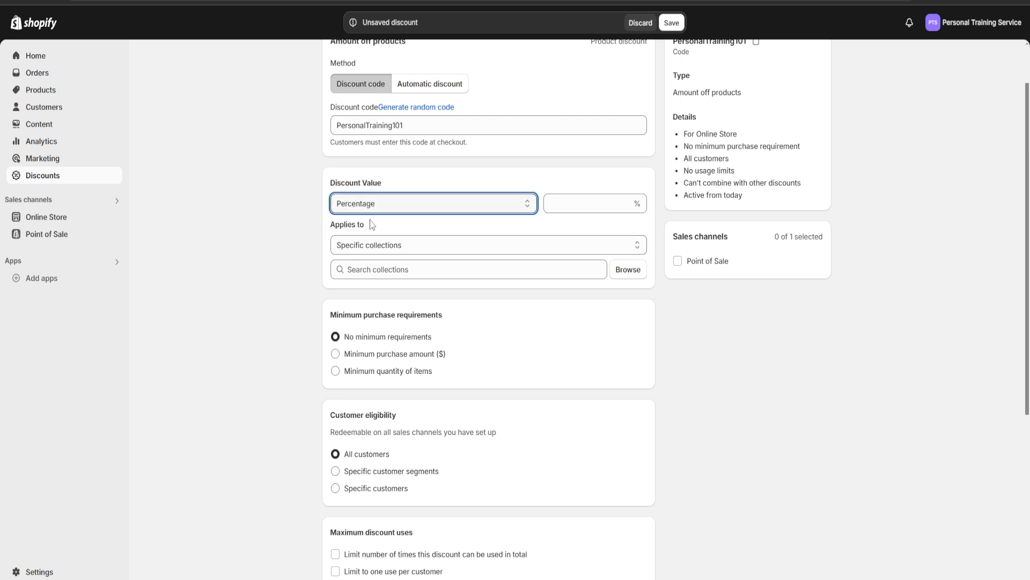
click(579, 207)
text(10)
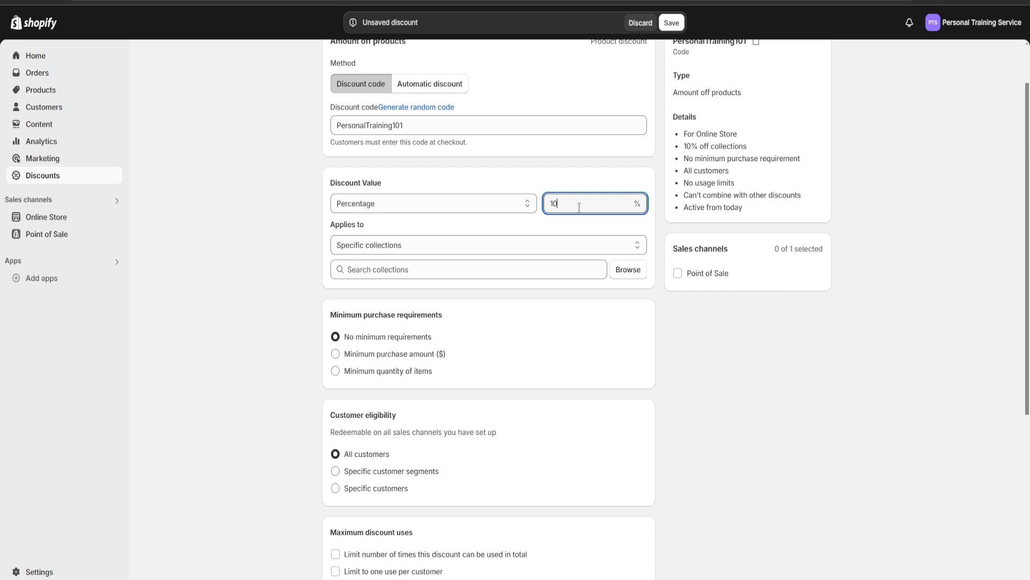
Apply the discount to the Home page collection.
key(Return)
scroll(580, 213, down, 2)
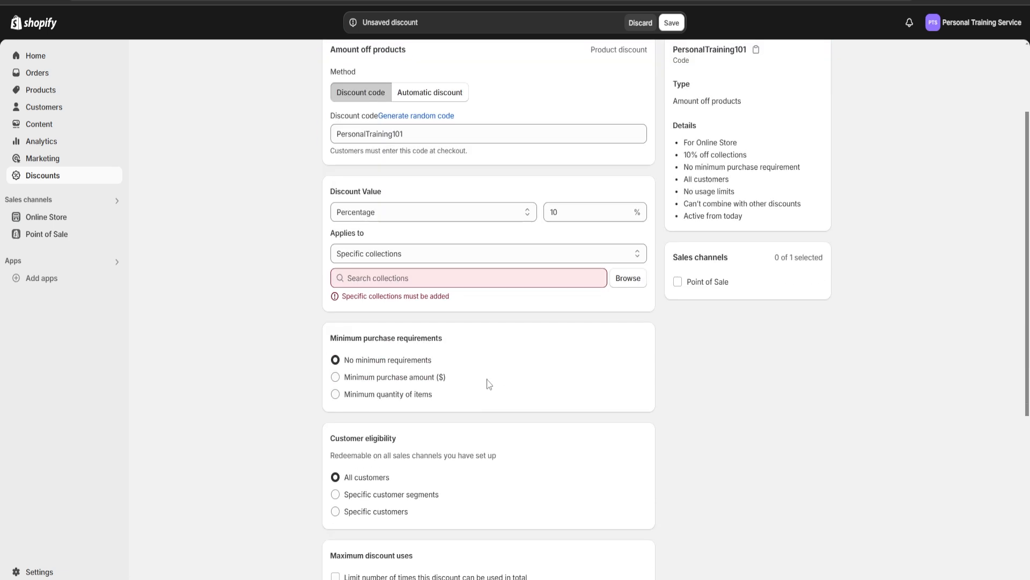
click(416, 277)
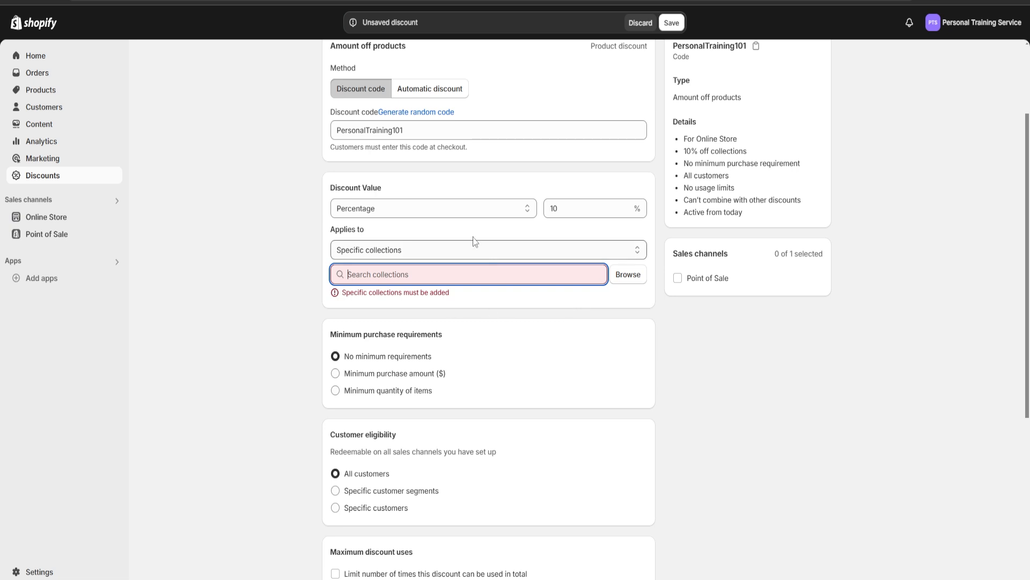
click(639, 278)
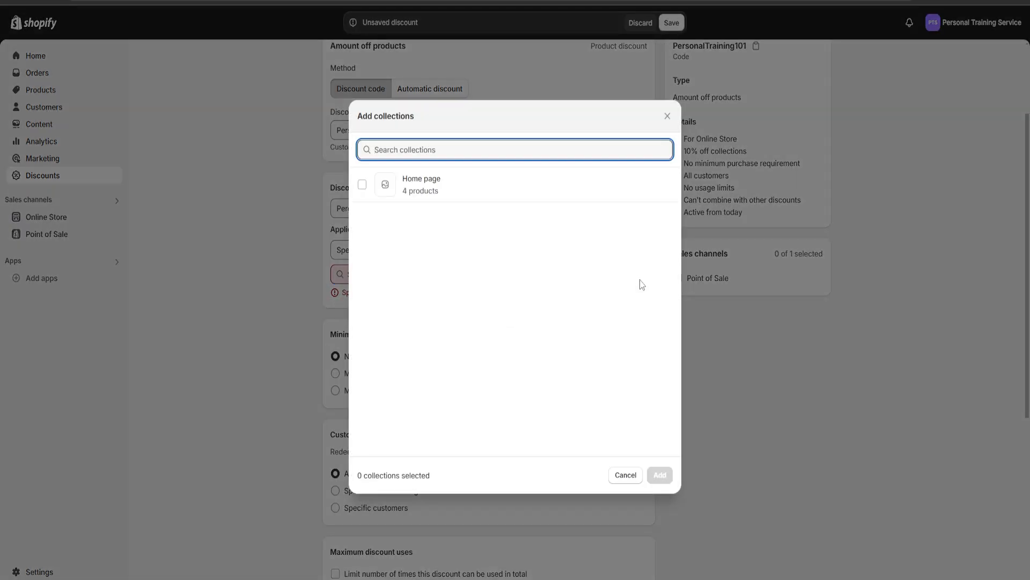
click(362, 184)
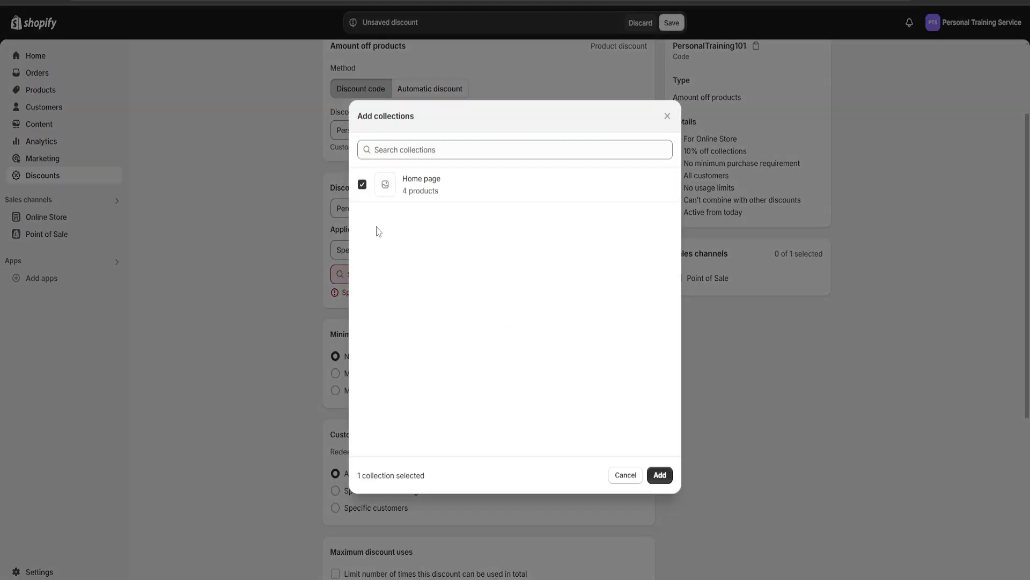
click(660, 475)
Examine the discount's minimum purchase requirements, customer eligibility, maximum uses and combination options.
scroll(452, 350, down, 2)
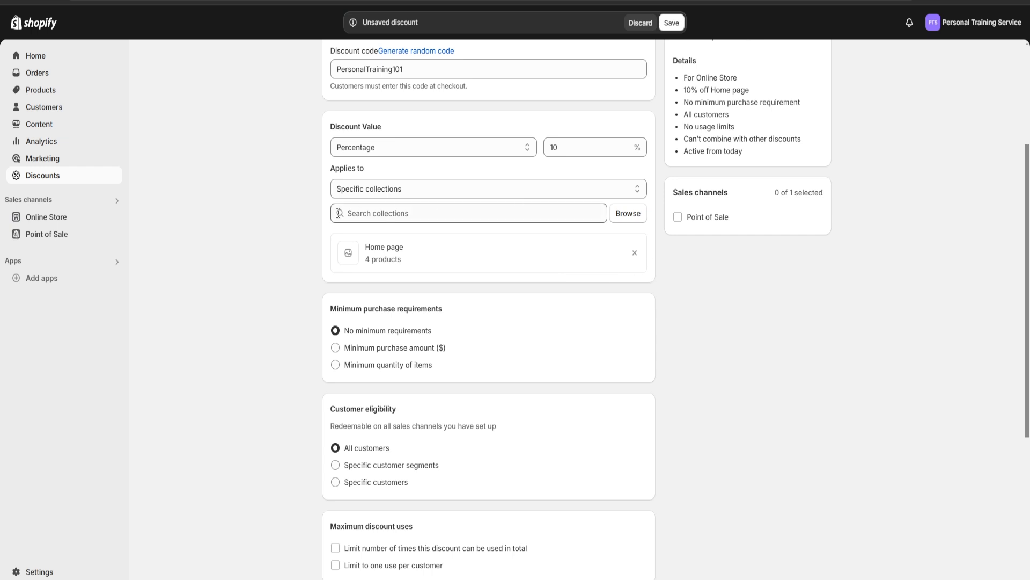
scroll(321, 457, down, 5)
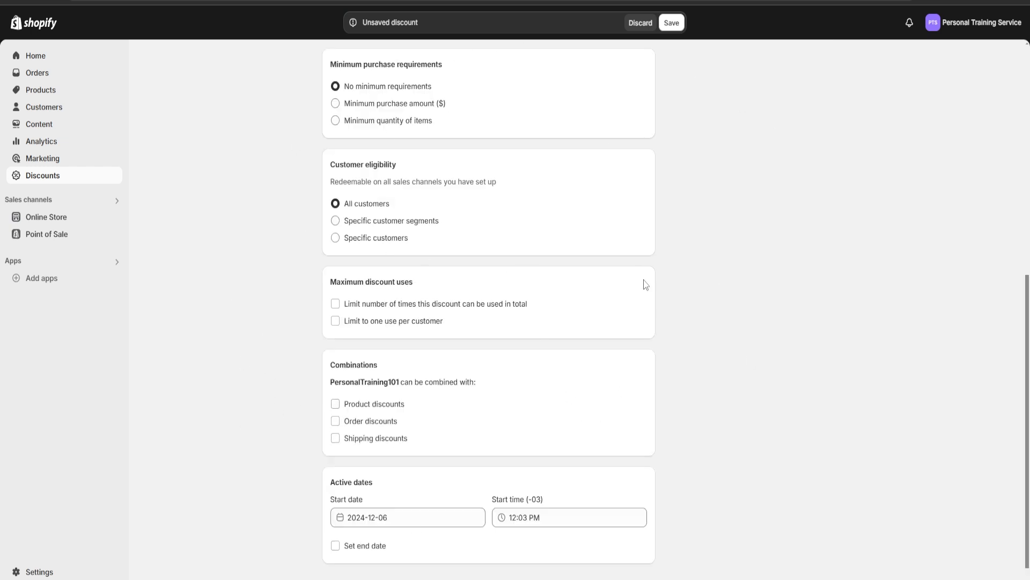
drag(440, 67, 320, 60)
click(451, 63)
drag(406, 167, 327, 165)
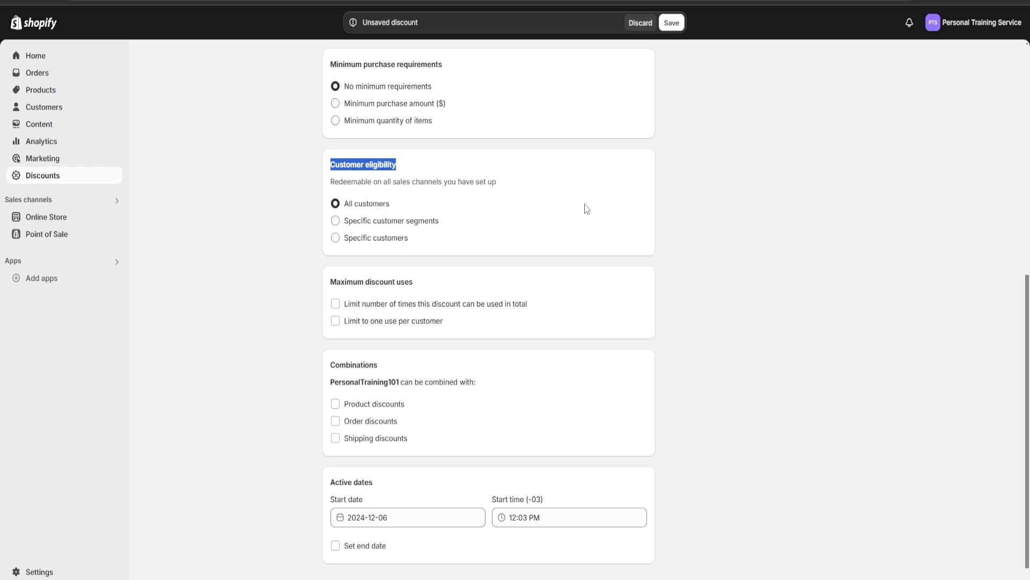
drag(332, 284, 422, 283)
click(444, 286)
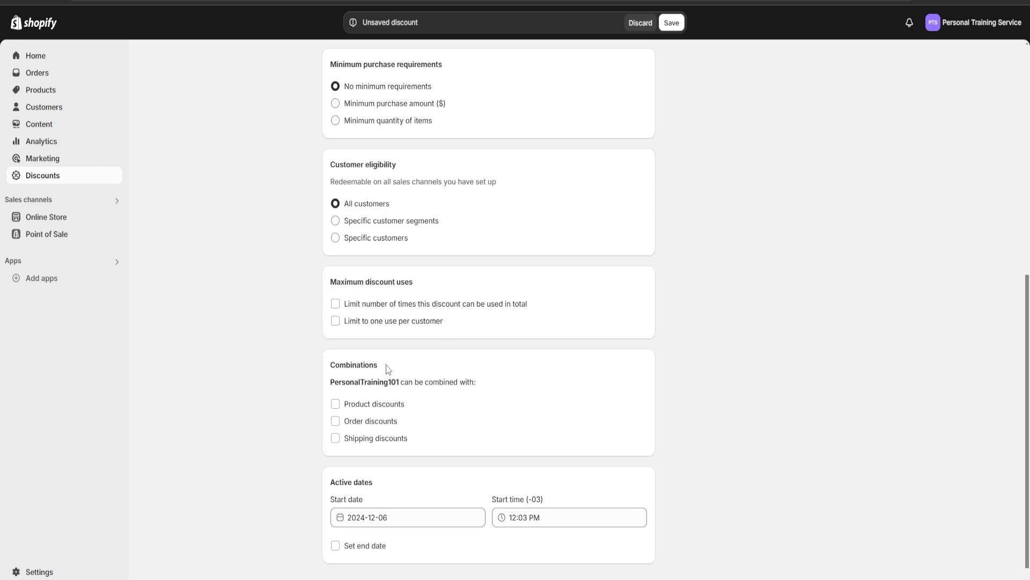
drag(385, 366, 323, 370)
click(544, 390)
Give the discount an end date of 2024-12-13, then save it and return to the discounts list.
scroll(485, 421, down, 1)
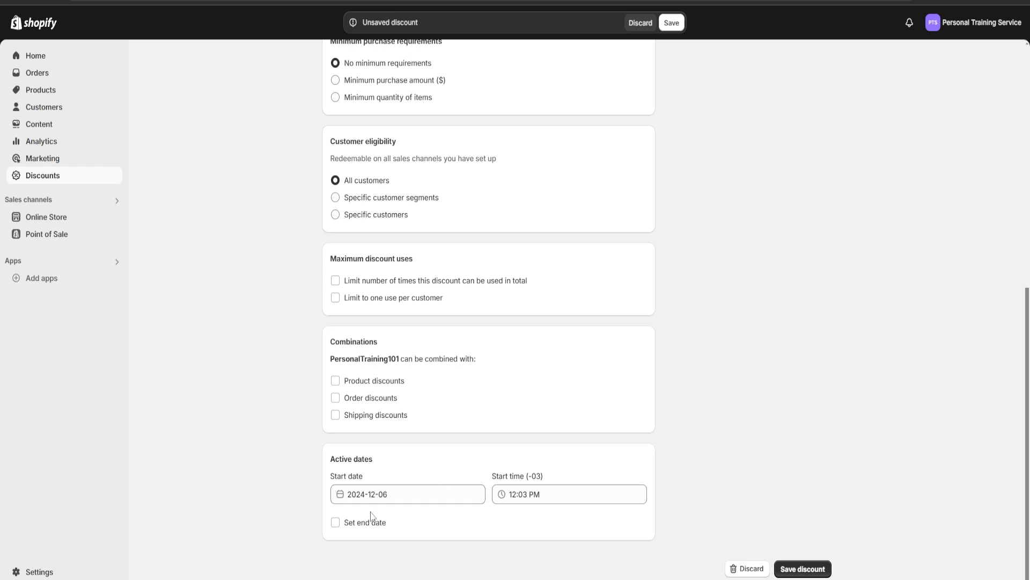
click(337, 524)
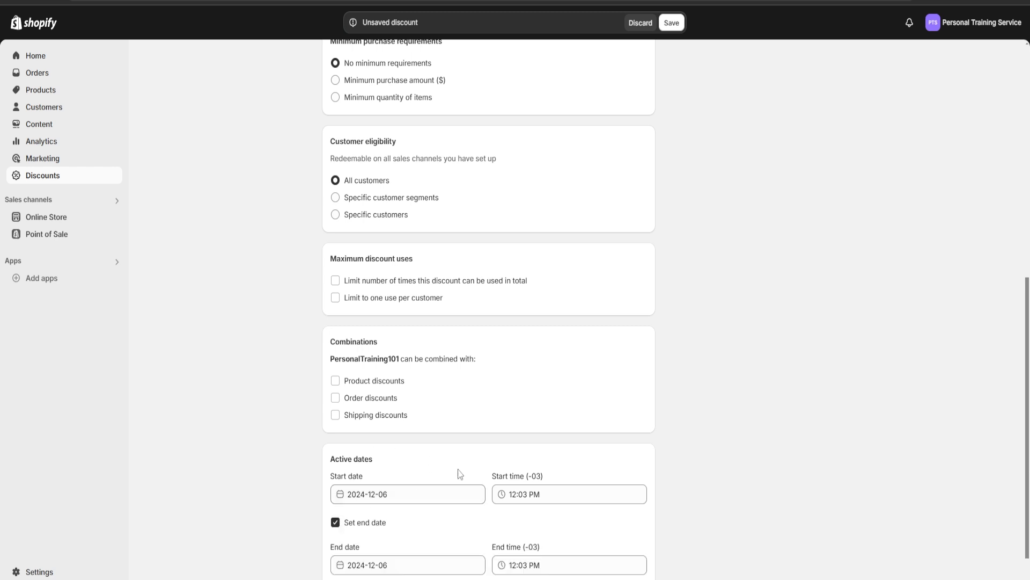
scroll(457, 470, down, 1)
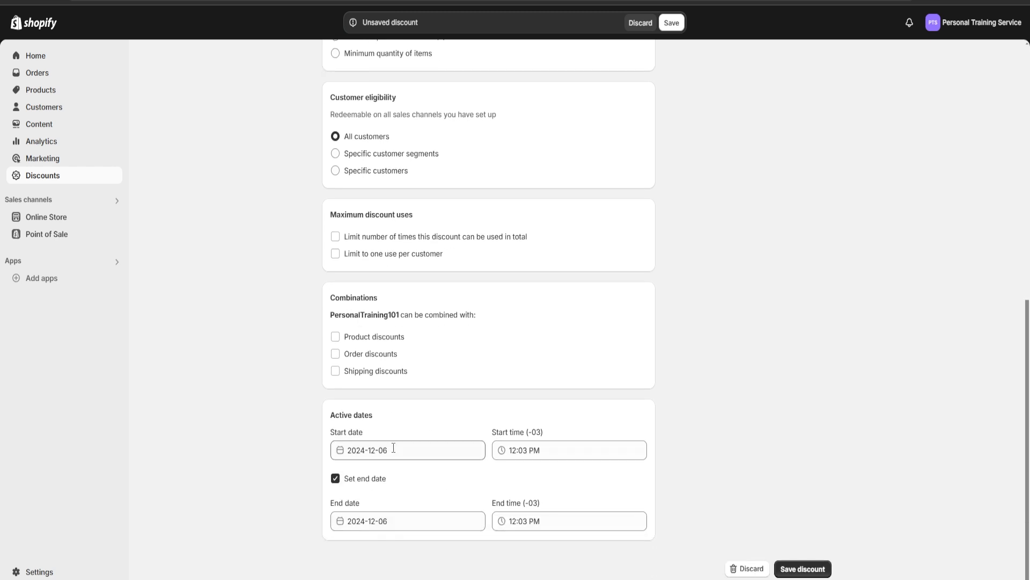
click(405, 519)
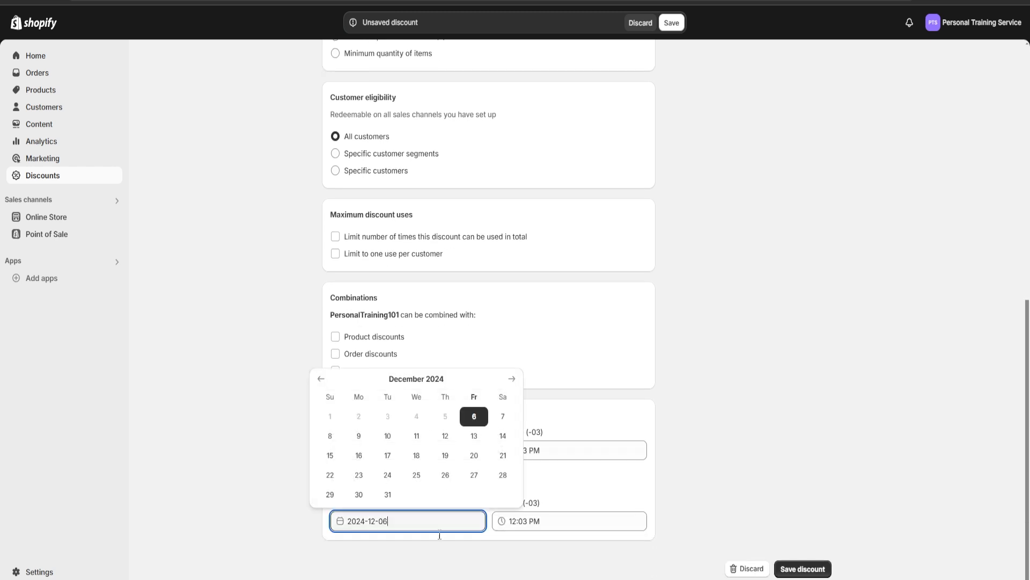
click(475, 437)
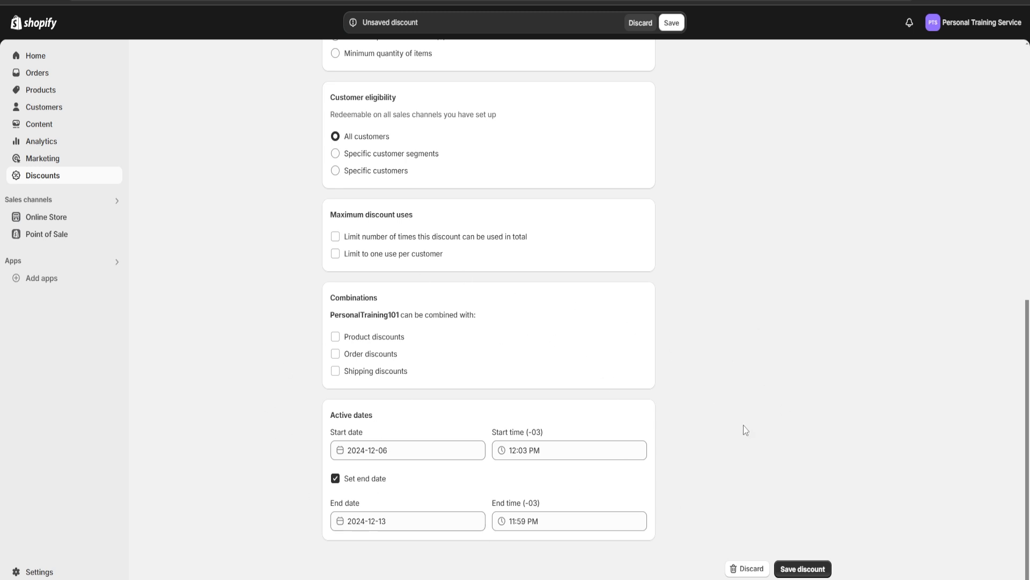
click(803, 569)
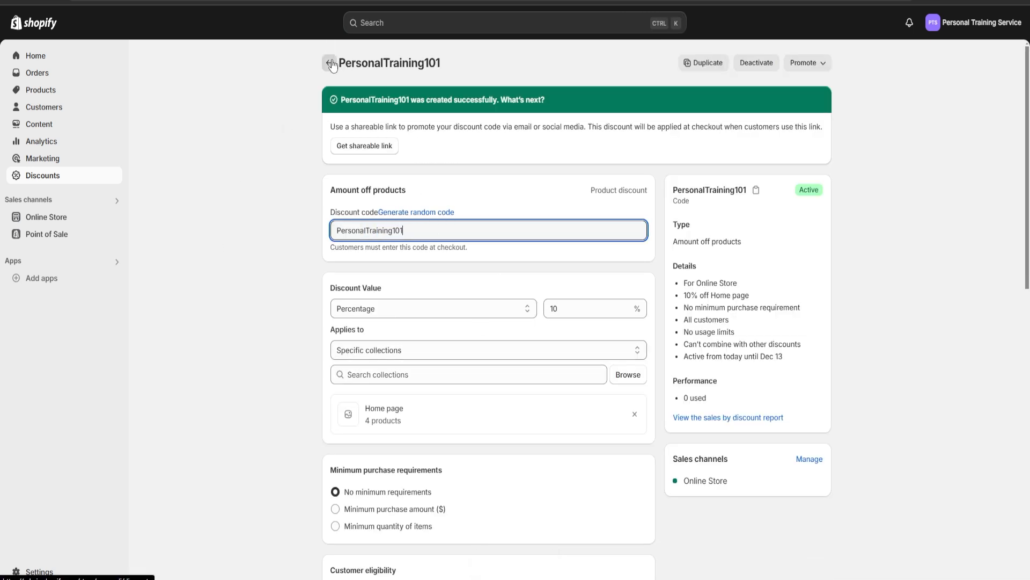
click(330, 64)
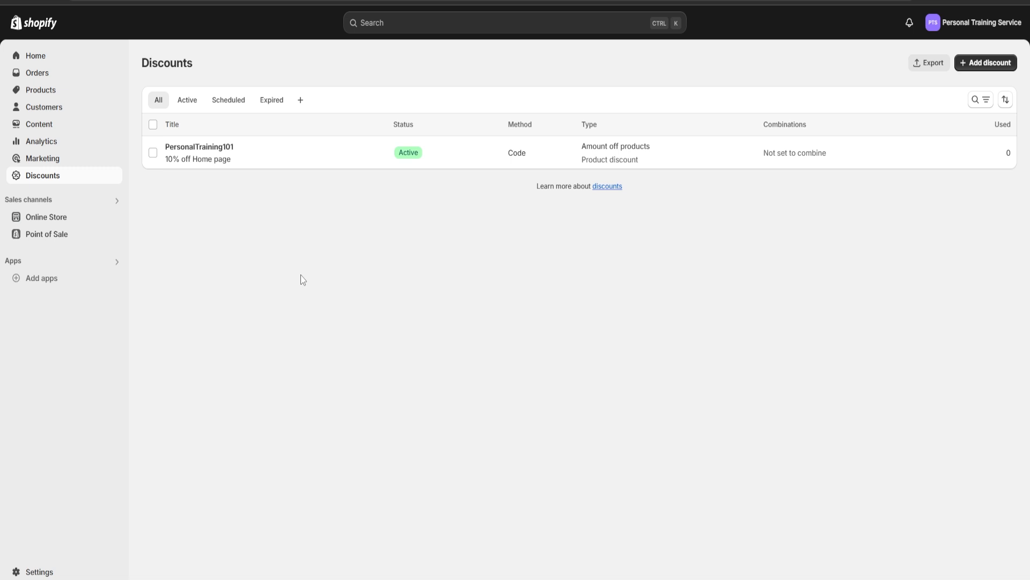